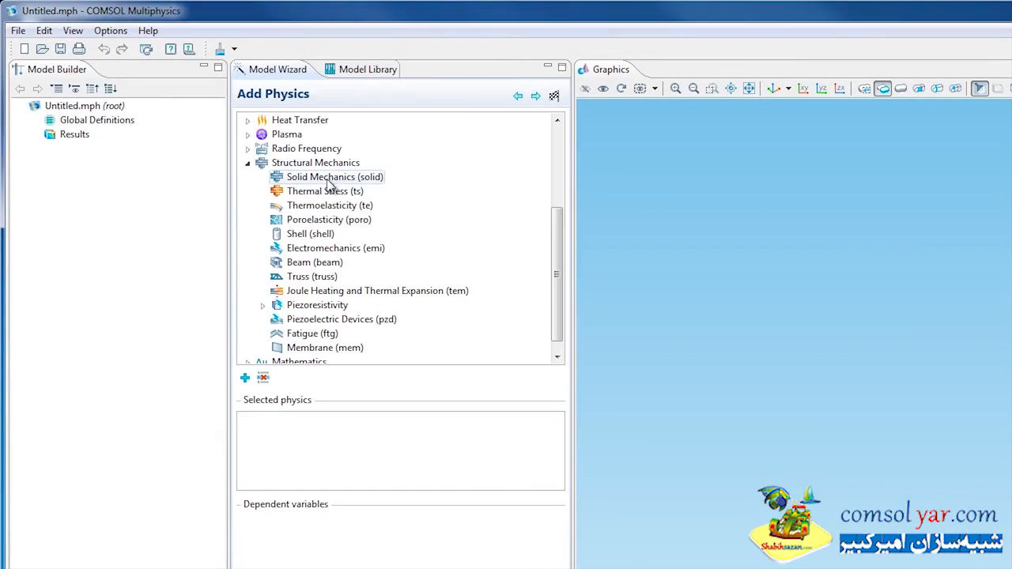
# - Add the Solid Mechanics (solid) physics, choose a Stationary preset study, and finish the model setup
pyautogui.rightClick(327, 179)
pyautogui.click(361, 190)
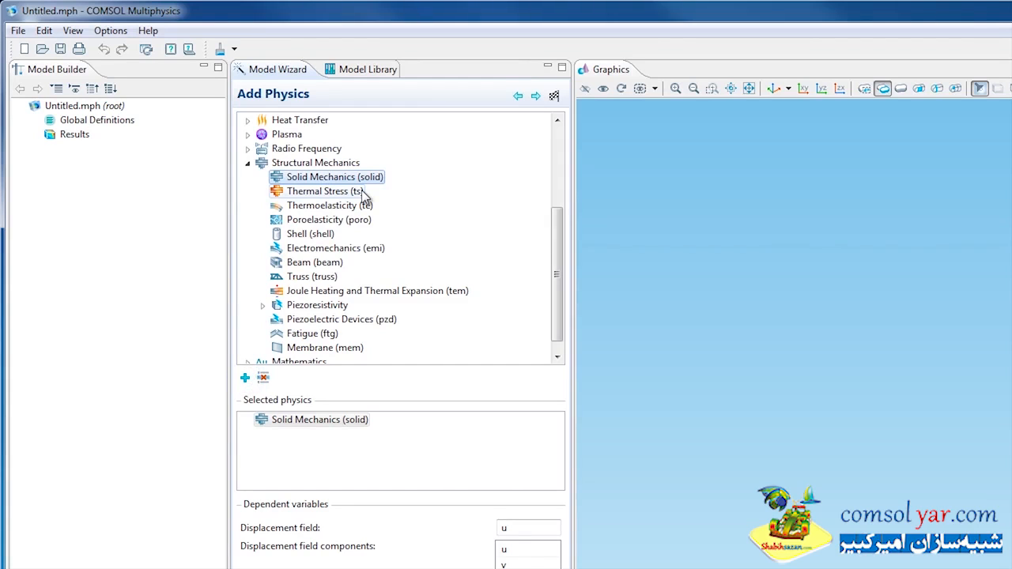
pyautogui.click(536, 96)
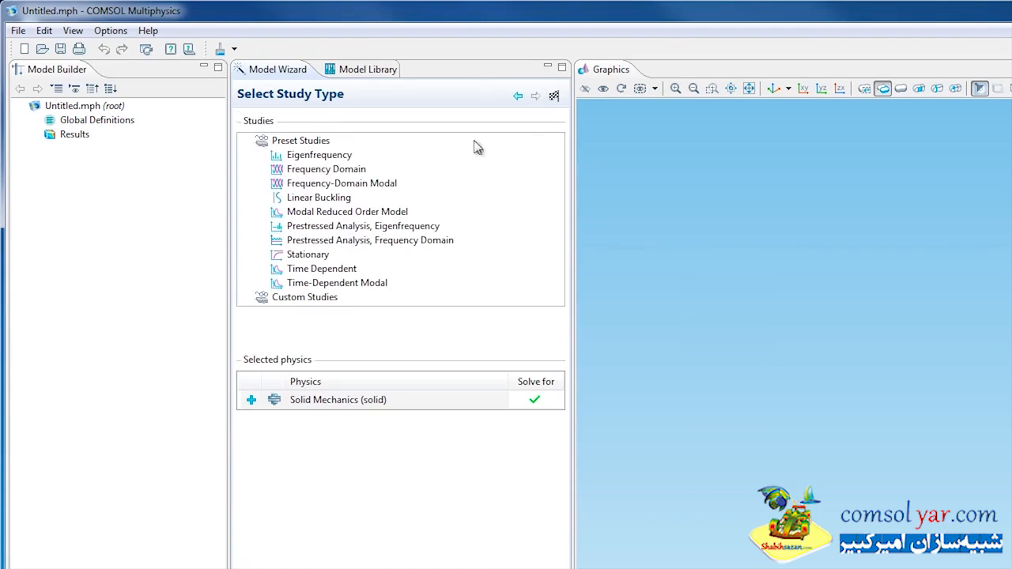
pyautogui.click(320, 255)
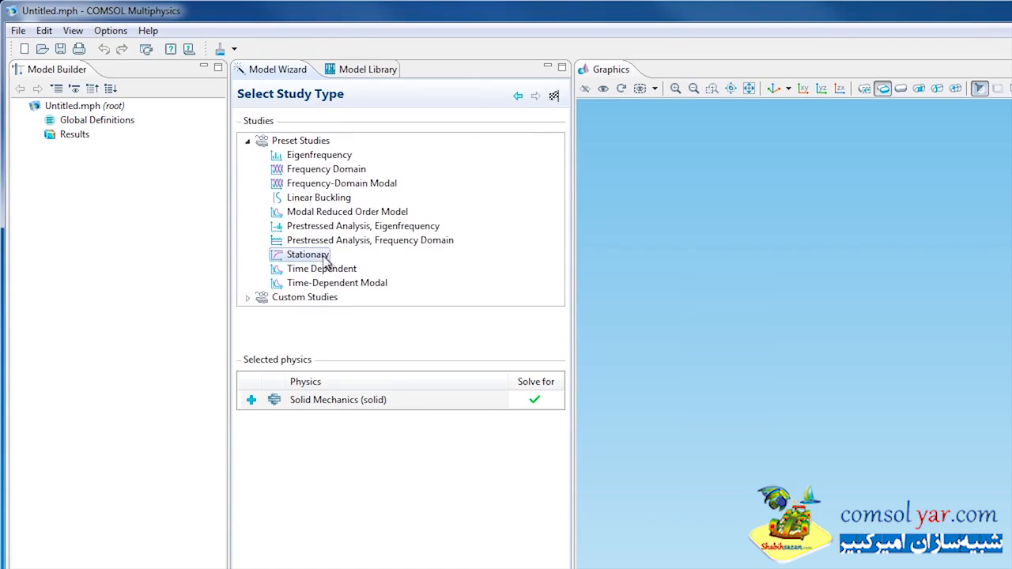
pyautogui.click(554, 96)
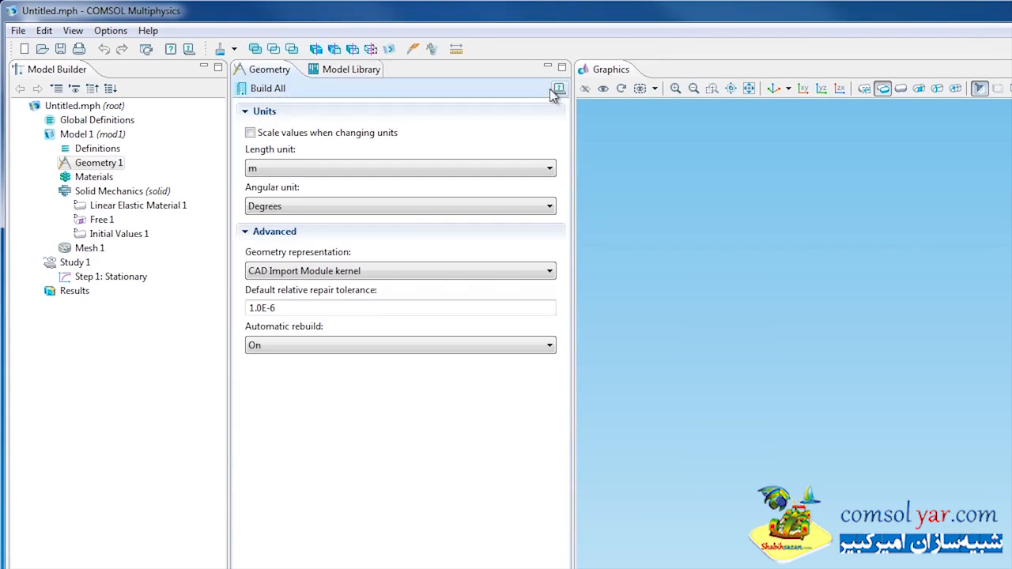
# - Add a global parameters list and define the parameter theta0 as 180[deg]
pyautogui.click(109, 125)
pyautogui.rightClick(109, 125)
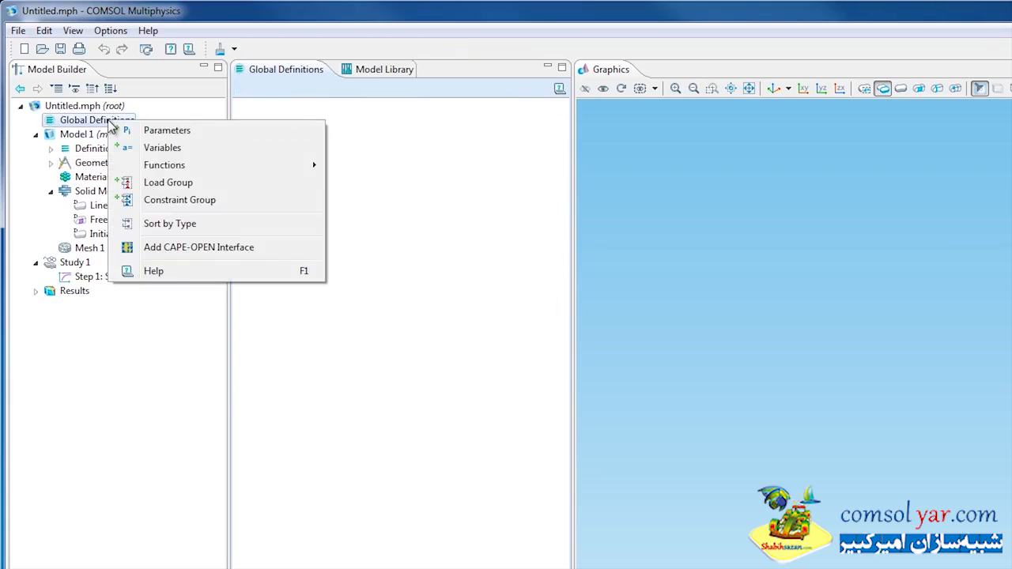
pyautogui.click(150, 130)
pyautogui.click(261, 157)
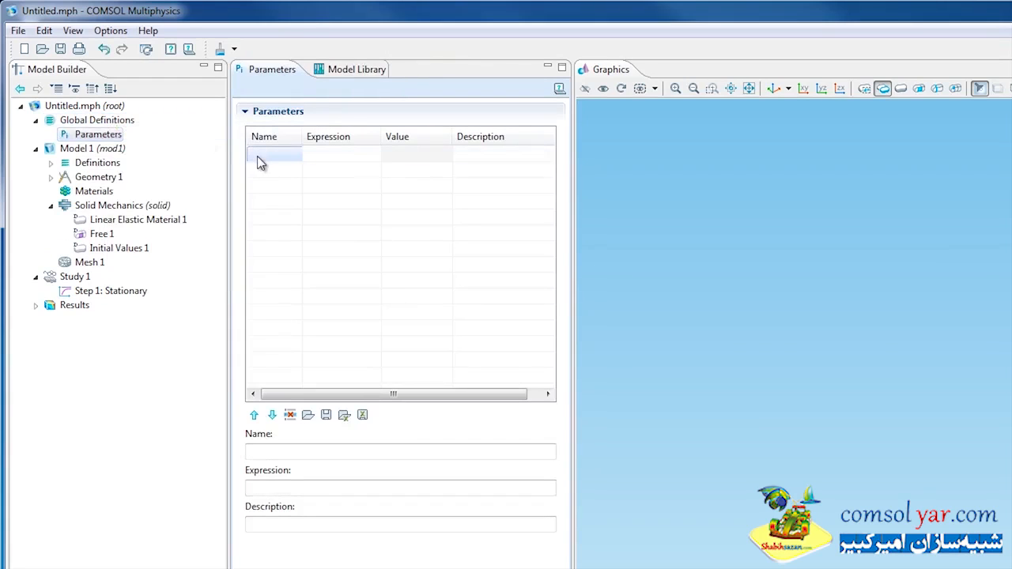
pyautogui.click(256, 154)
pyautogui.press('Tab')
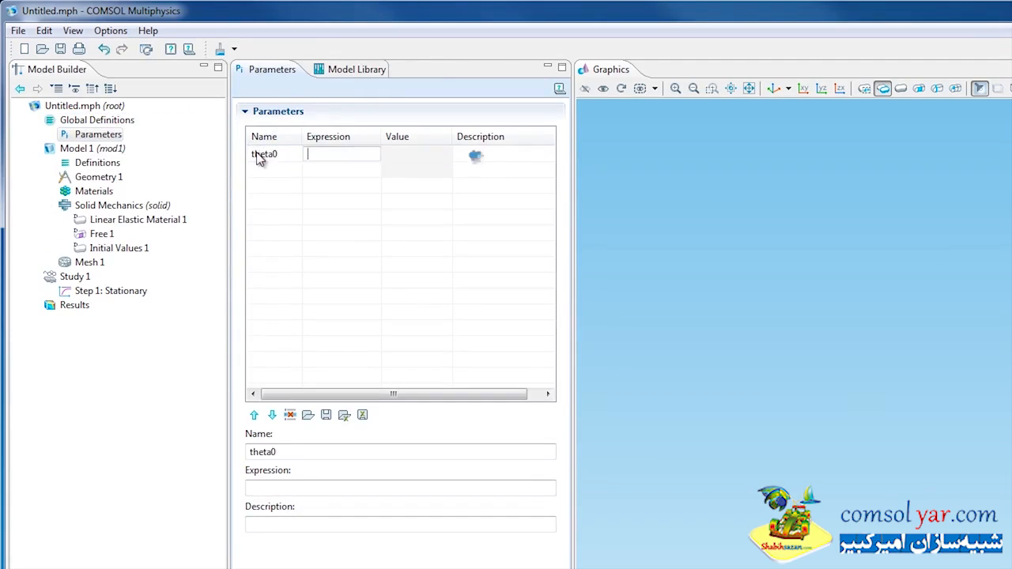
pyautogui.write('180[deg')
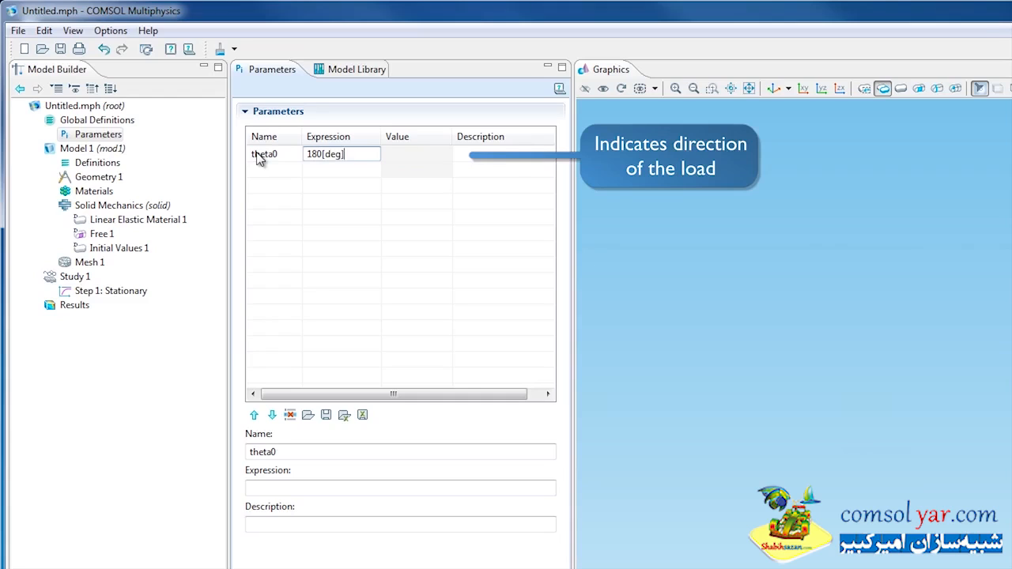
pyautogui.press('Return')
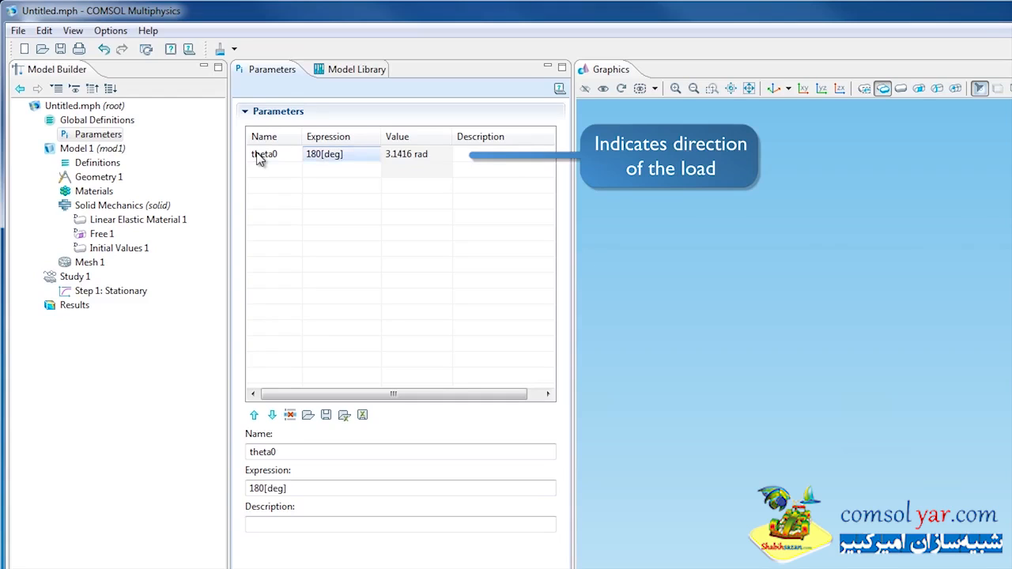
# - Define a second global parameter P0 with the expression 1e7[Pa]
pyautogui.click(259, 169)
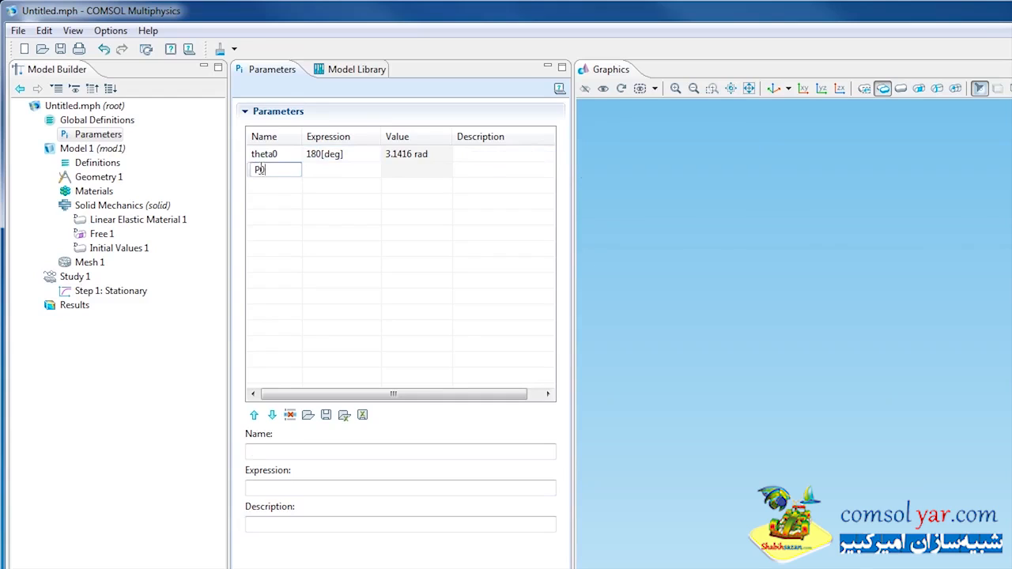
pyautogui.write('P0')
pyautogui.press('Tab')
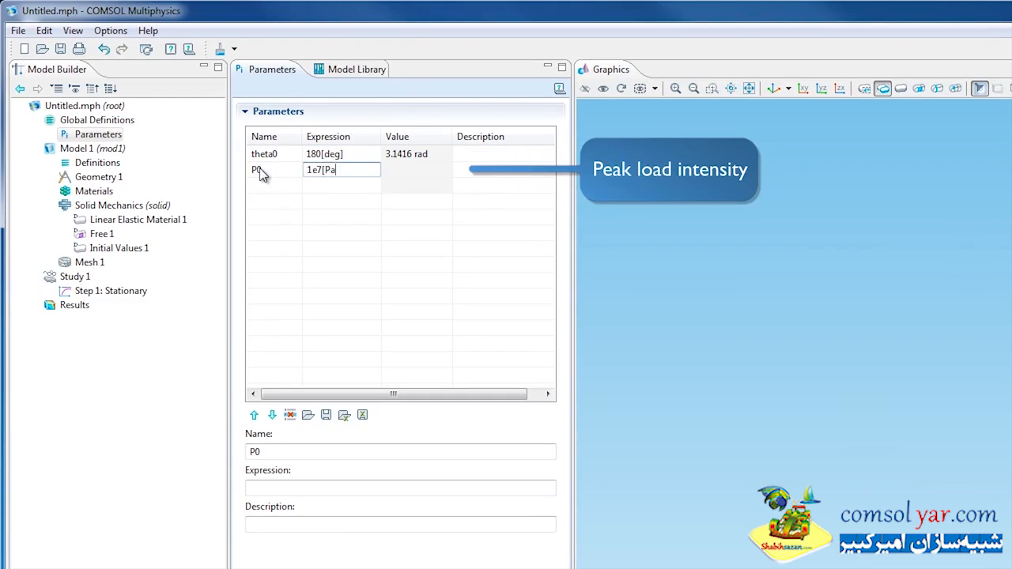
pyautogui.press('Return')
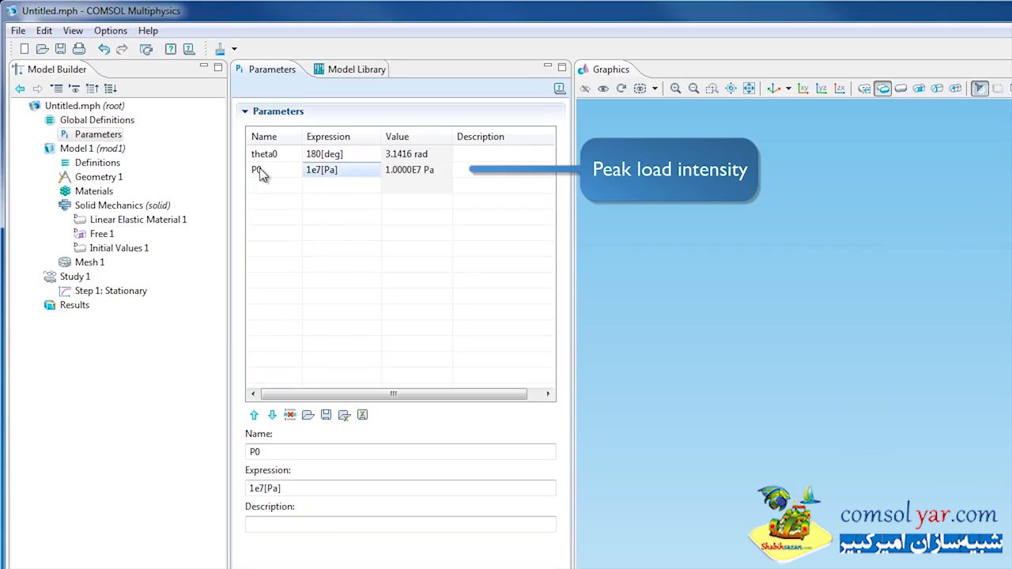
# - Define the global parameter y0 with the expression -200[mm]
pyautogui.click(276, 185)
pyautogui.write('y0')
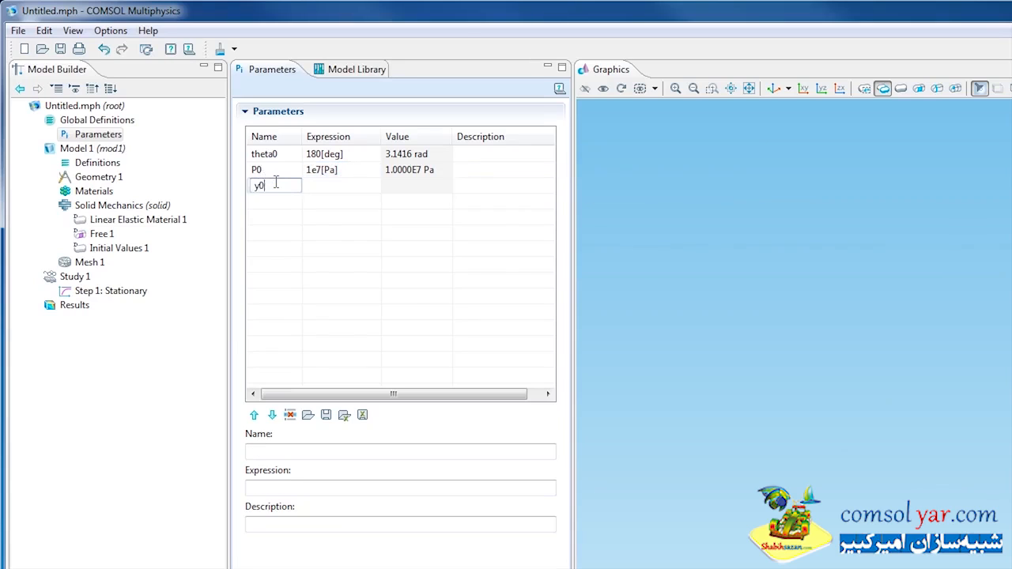
pyautogui.press('Tab')
pyautogui.write('-')
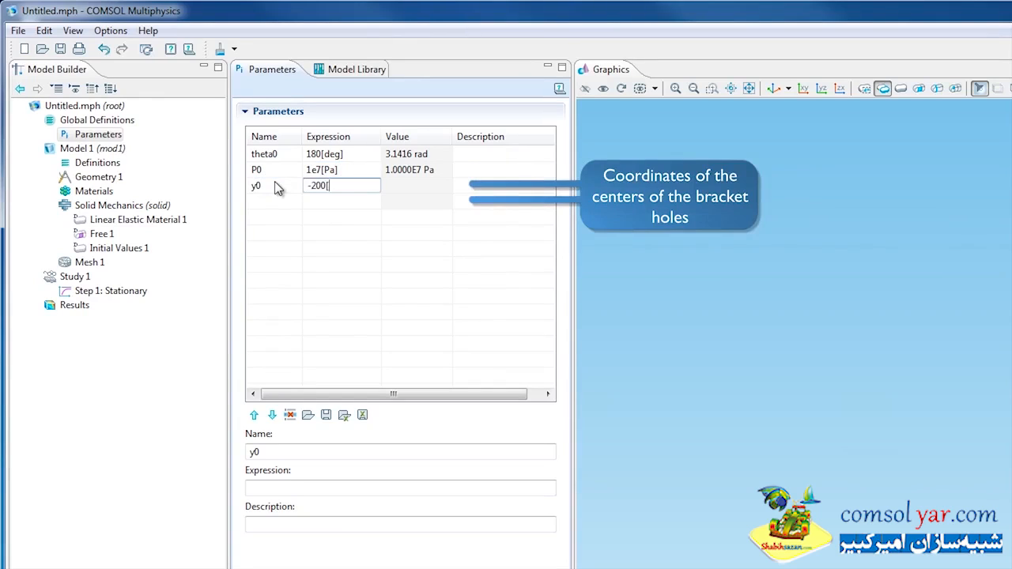
pyautogui.press('Return')
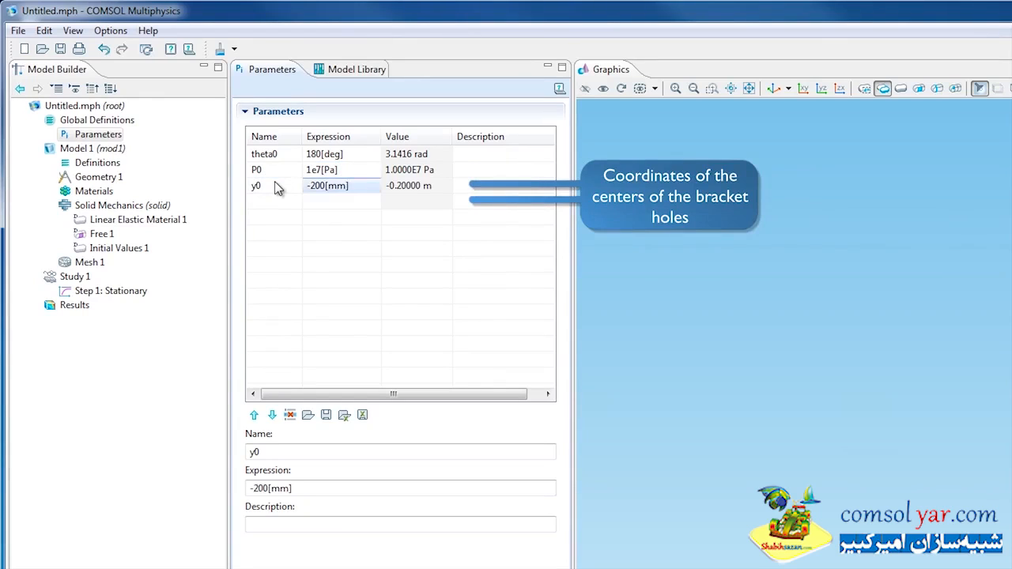
# - Define the global parameter z0 with the expression 50[mm]
pyautogui.click(275, 201)
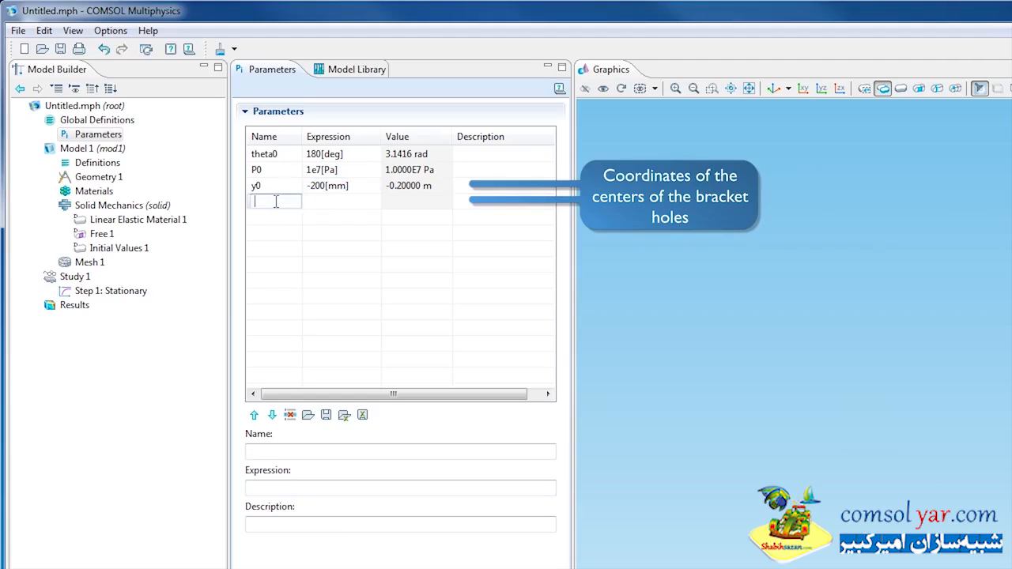
pyautogui.write('z0')
pyautogui.press('Tab')
pyautogui.write('50[mm')
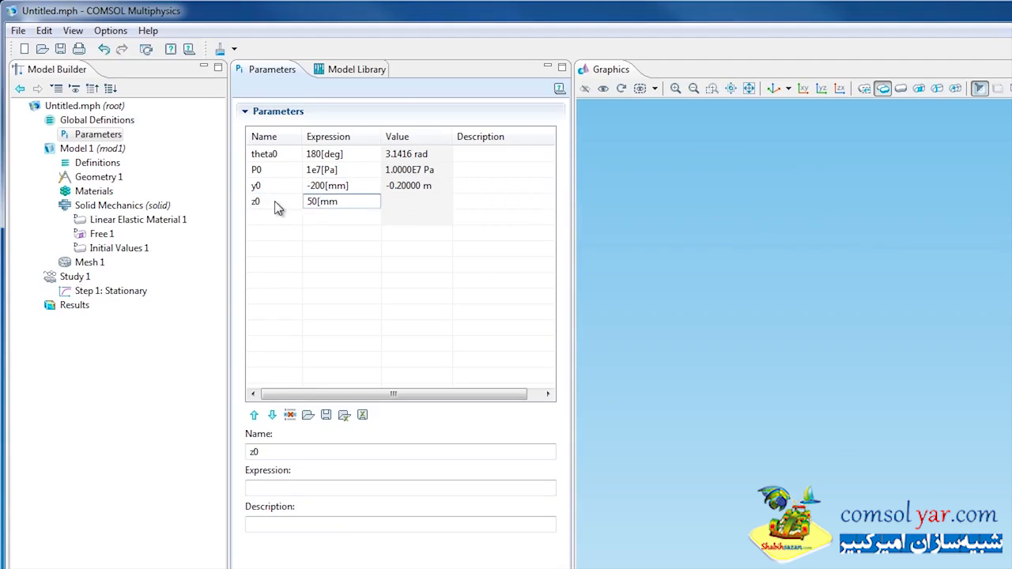
pyautogui.write(']')
pyautogui.press('Return')
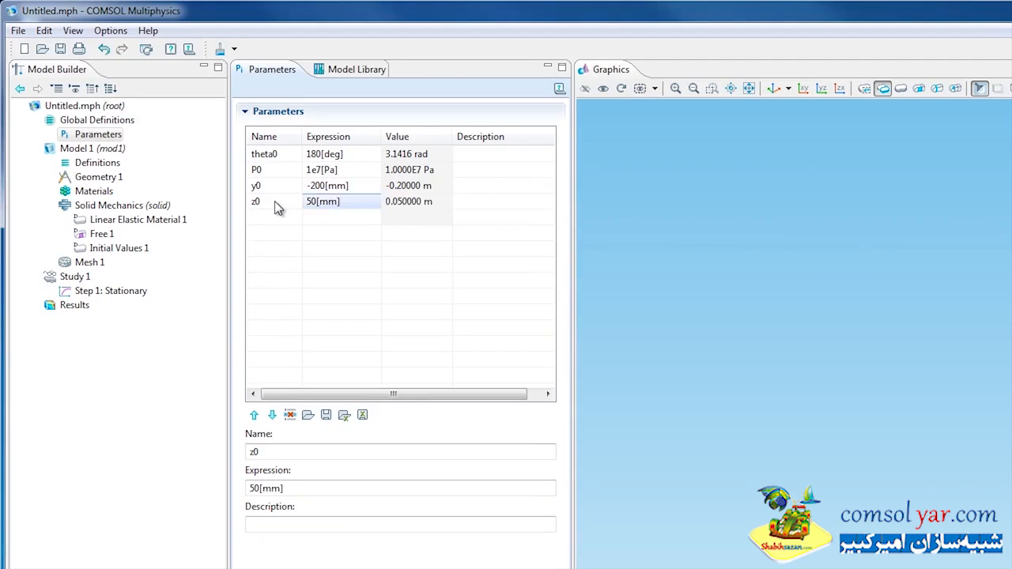
# - Import bracket.mphbin from the Structural Mechanics Module's Tutorial_Models folder into Geometry 1
pyautogui.rightClick(116, 180)
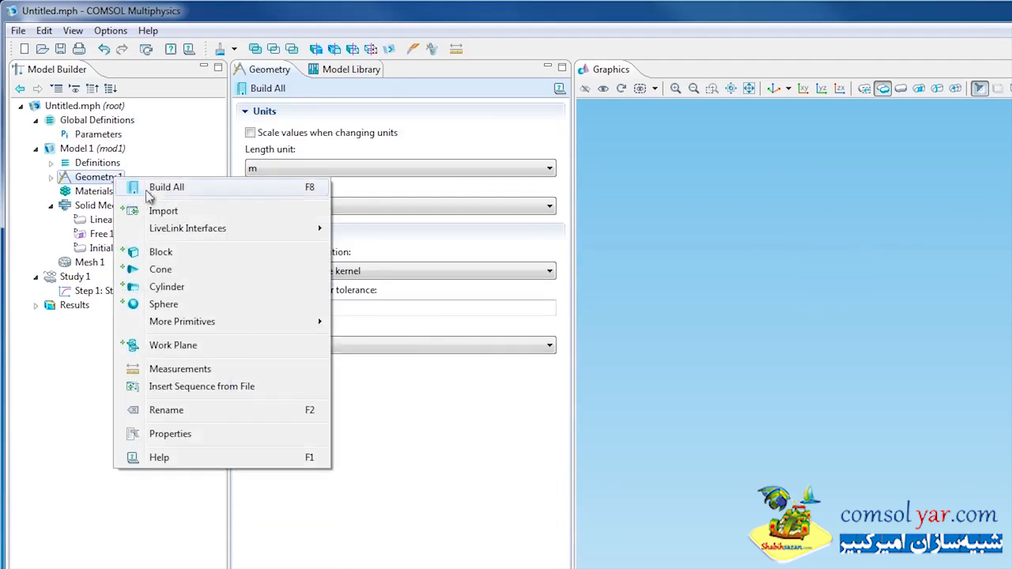
pyautogui.click(170, 213)
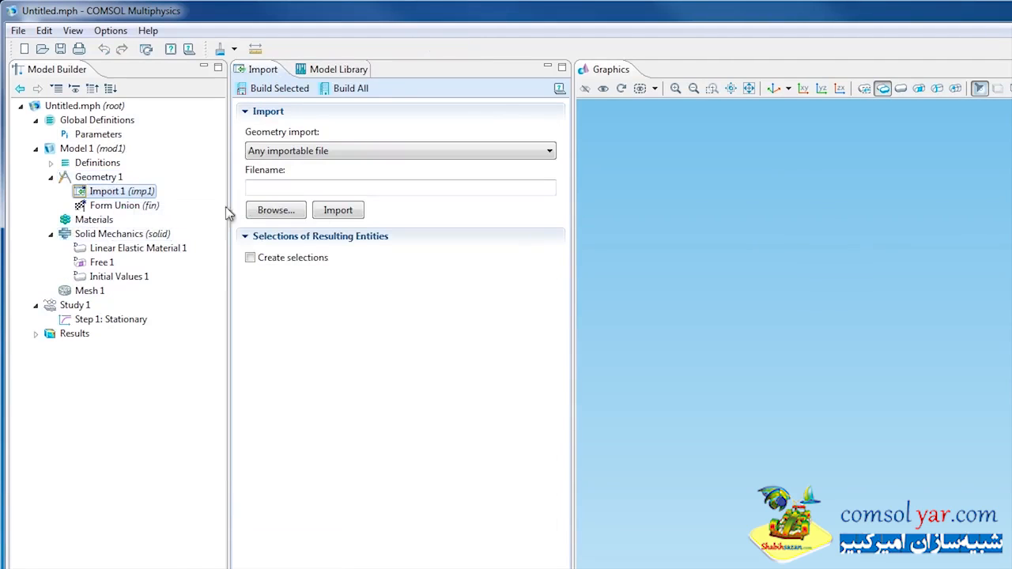
pyautogui.click(278, 212)
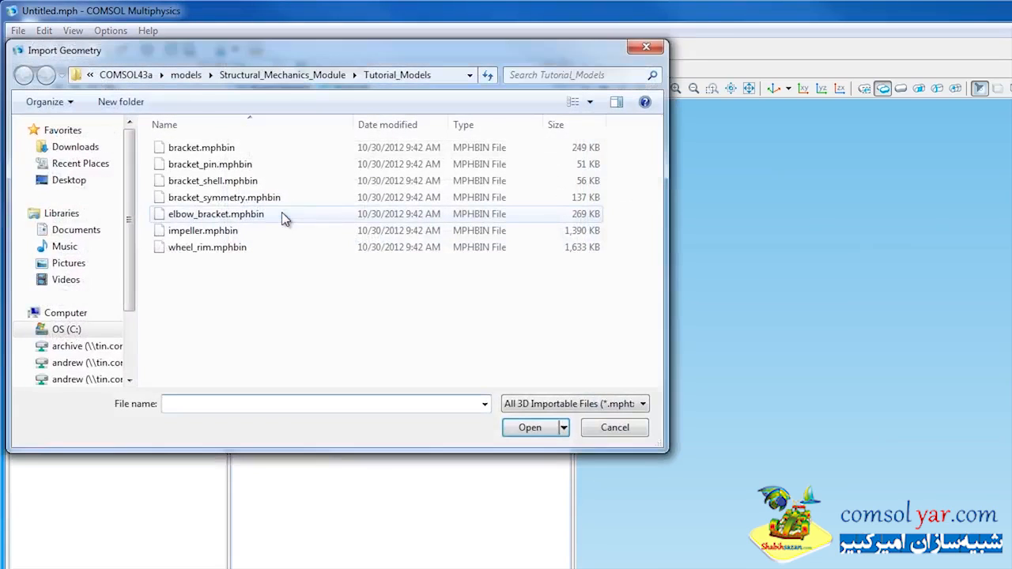
pyautogui.rightClick(231, 151)
pyautogui.click(267, 159)
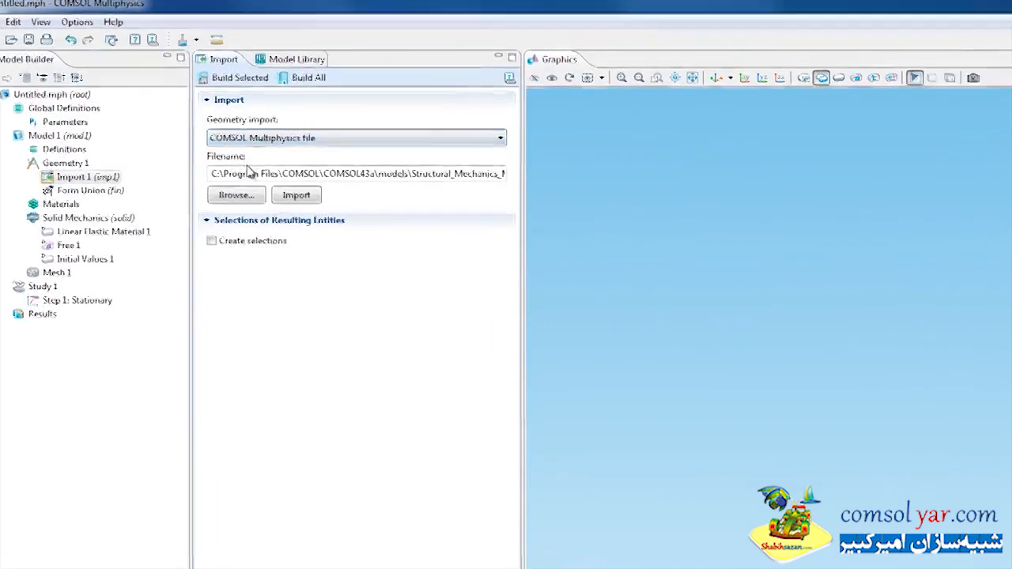
pyautogui.click(296, 195)
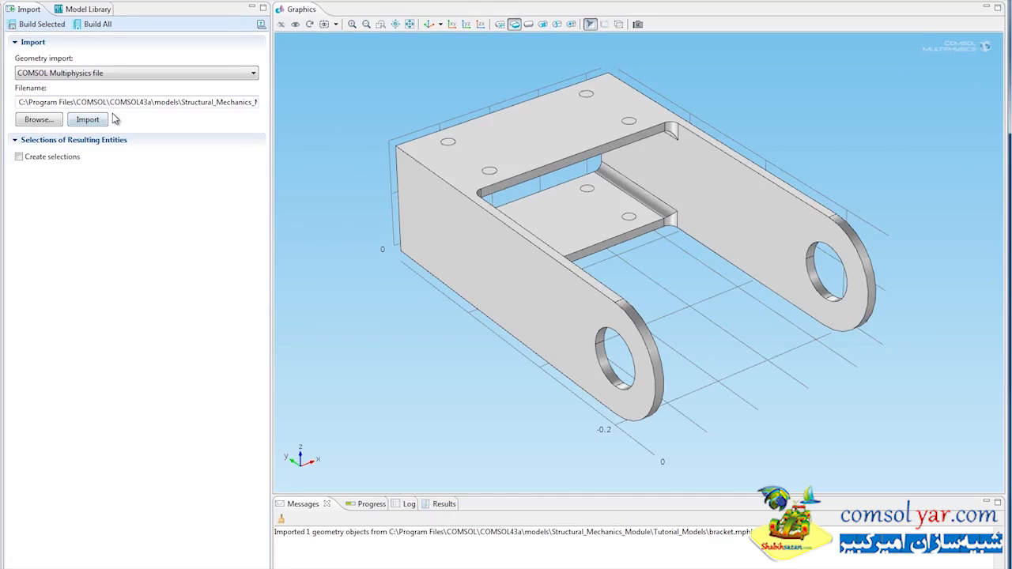
# - Add a box selection under Model 1 definitions with limits x 0 to 0.2, y 0 to 0.1 and z 0 to 0.11 m
pyautogui.rightClick(79, 120)
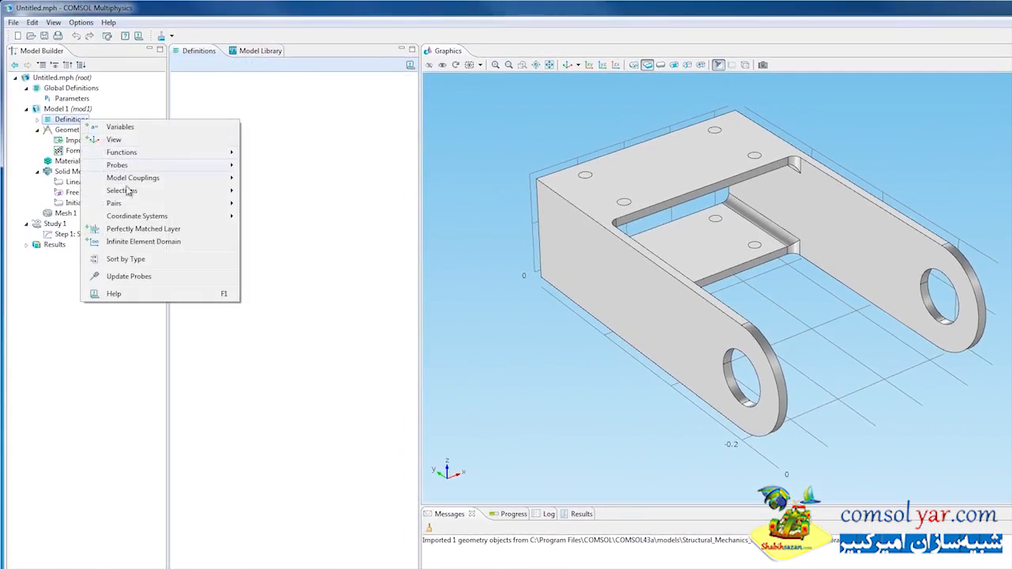
pyautogui.moveTo(165, 192)
pyautogui.click(271, 221)
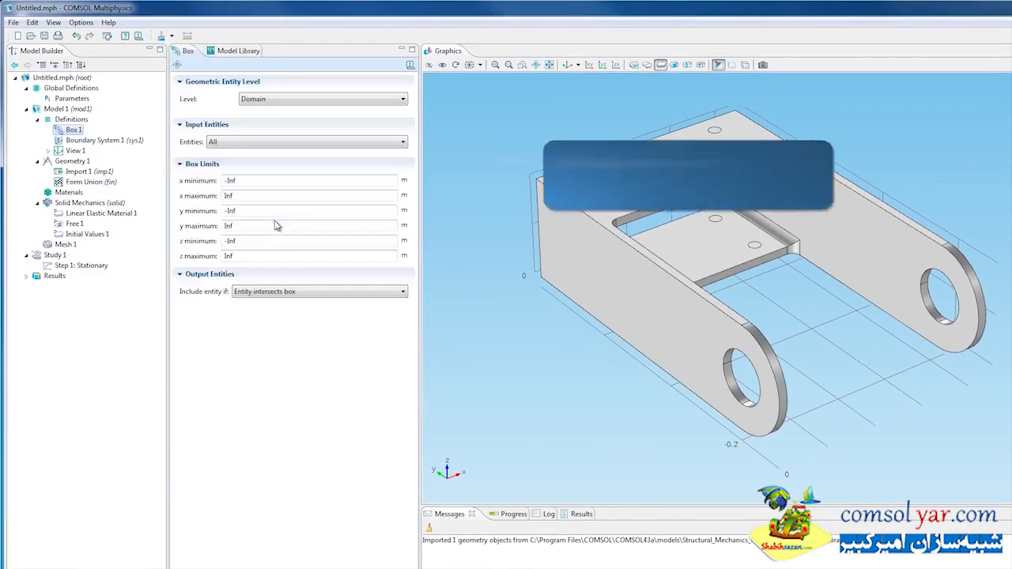
pyautogui.moveTo(294, 178); pyautogui.dragTo(202, 177)
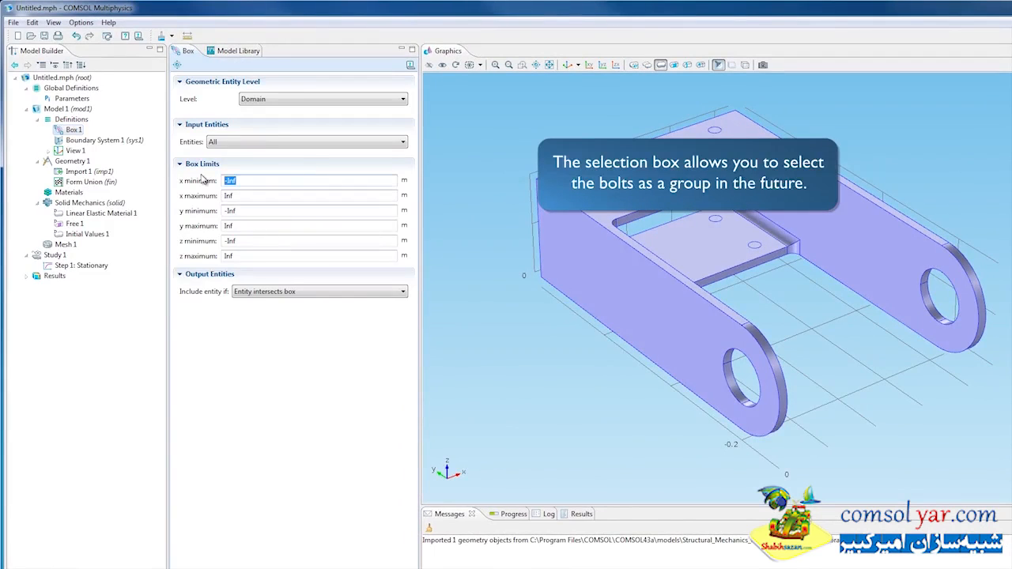
pyautogui.write('0')
pyautogui.press('Tab')
pyautogui.press('Tab')
pyautogui.write('0')
pyautogui.press('Tab')
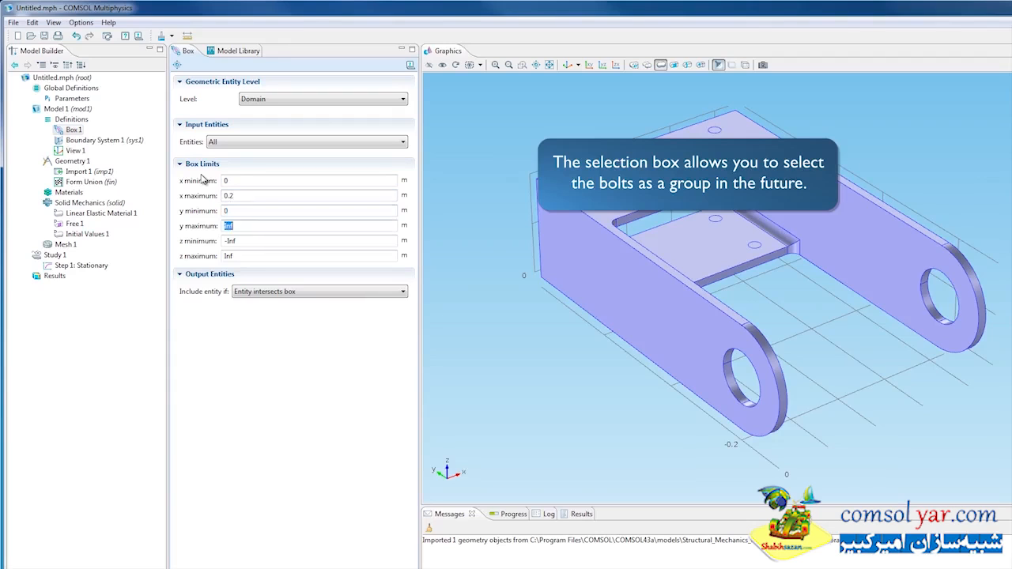
pyautogui.write('0.1')
pyautogui.press('Tab')
pyautogui.write('0')
pyautogui.press('Tab')
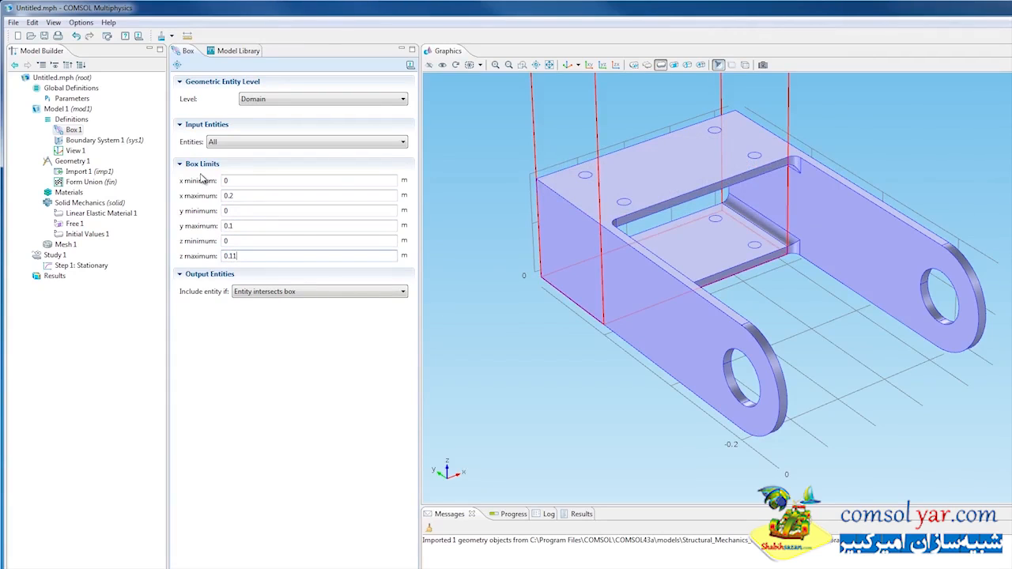
# - Restrict the box selection to entities inside the box and display the bracket in wireframe rendering
pyautogui.click(309, 291)
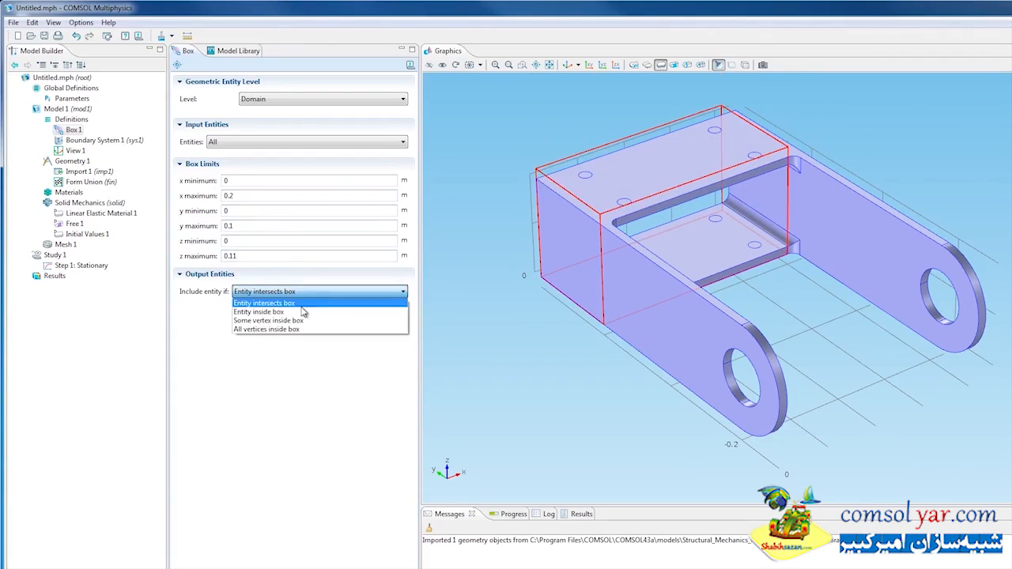
pyautogui.click(301, 312)
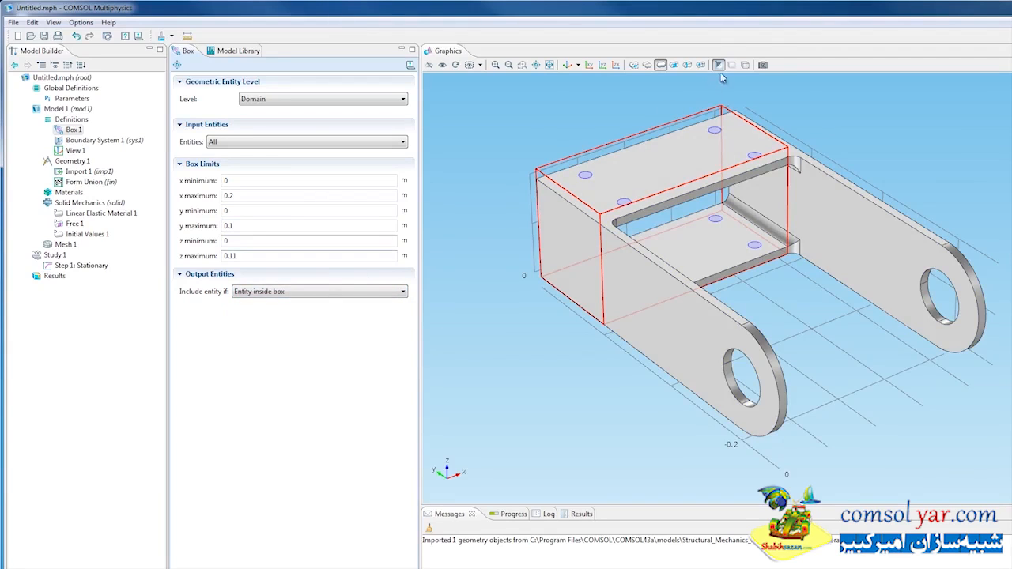
pyautogui.click(745, 65)
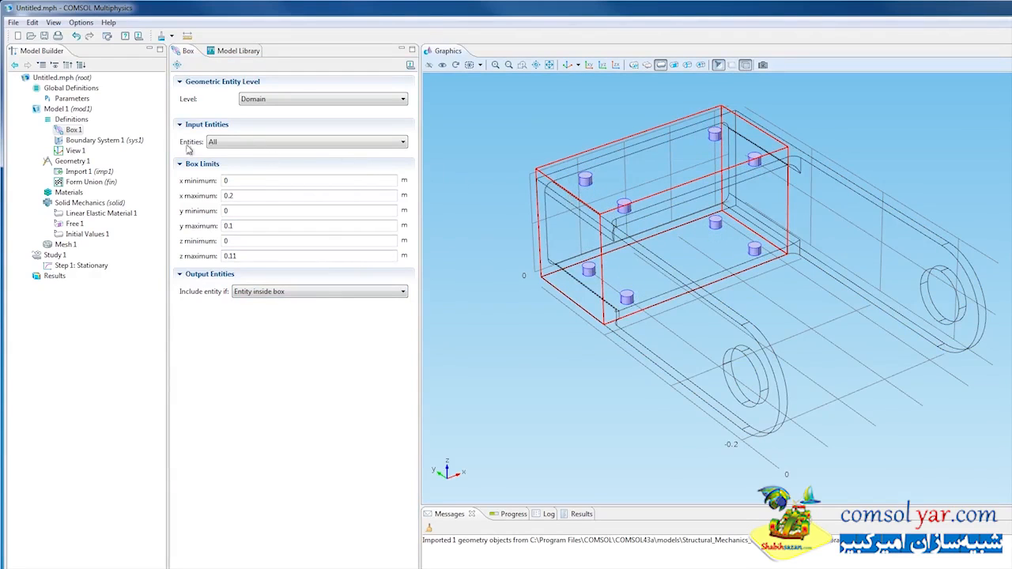
# - Add a second box selection under Model 1 definitions and set its geometric entity level to Boundary
pyautogui.click(71, 120)
pyautogui.rightClick(70, 120)
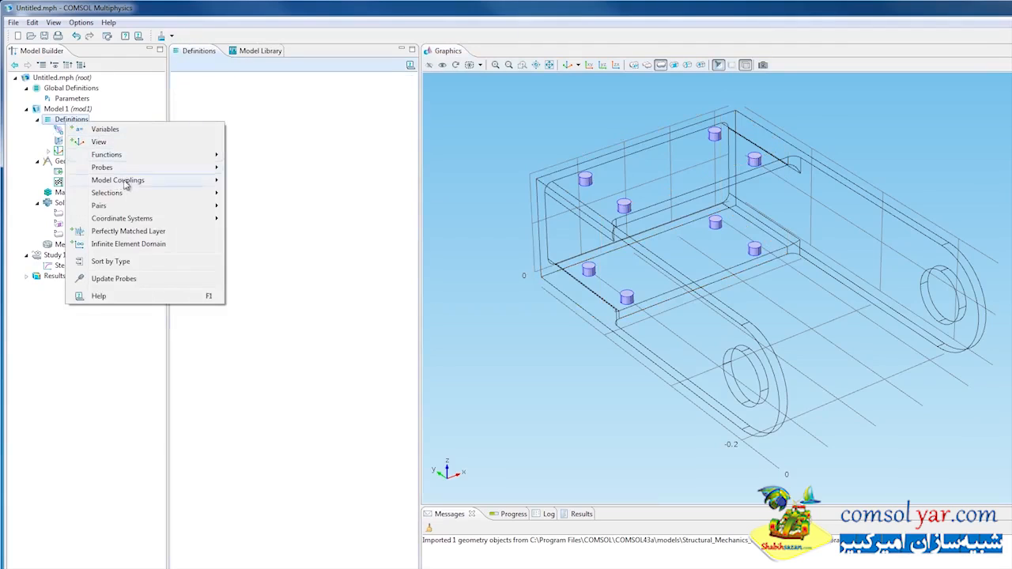
pyautogui.moveTo(131, 193)
pyautogui.click(254, 223)
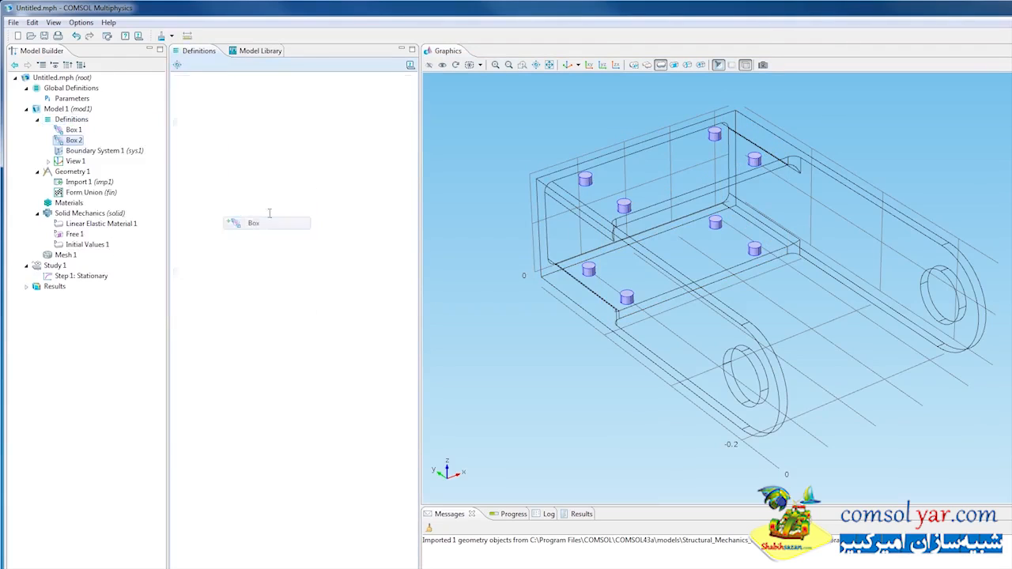
pyautogui.click(314, 103)
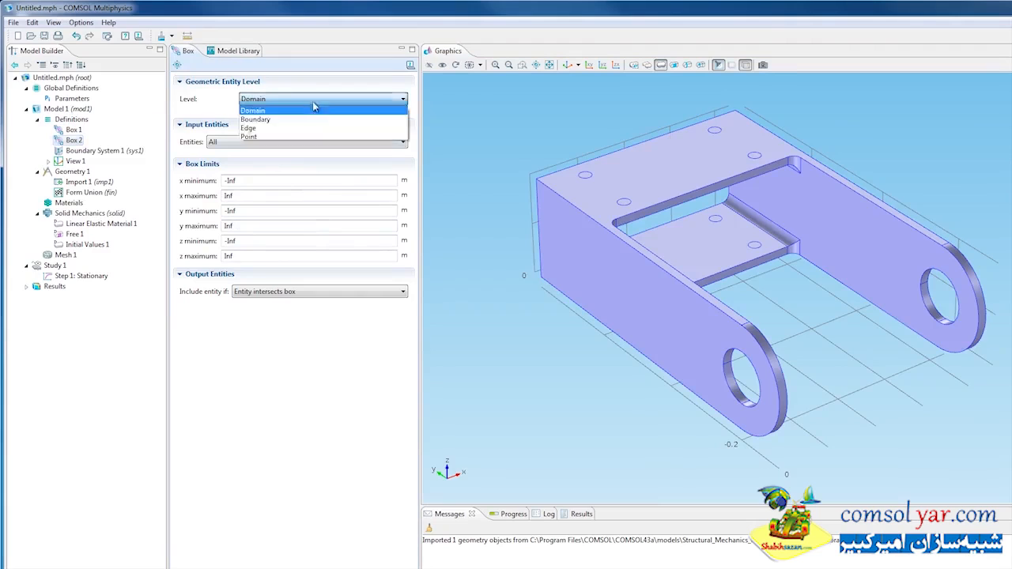
pyautogui.click(309, 119)
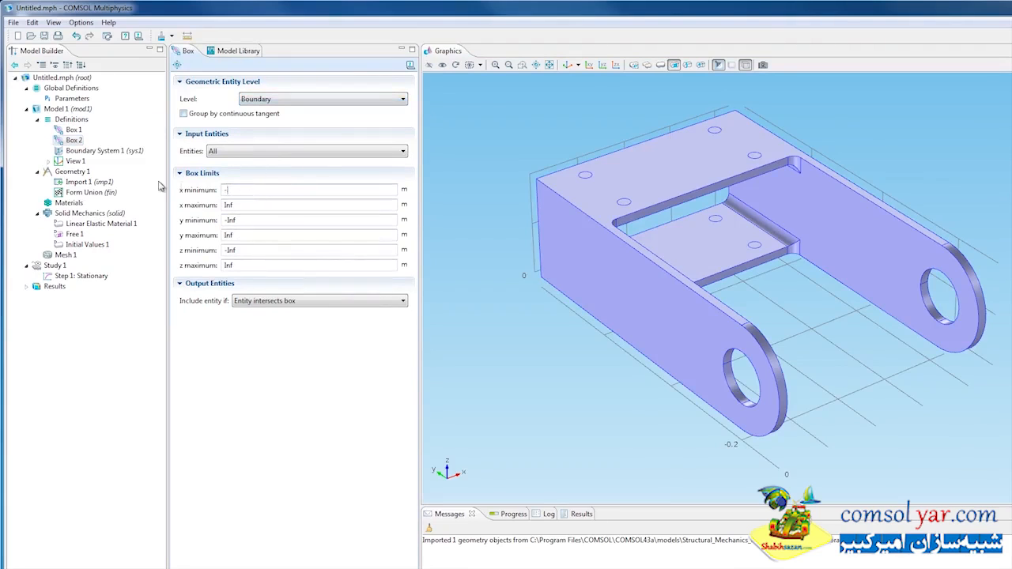
# - Set the second box selection's limits to x -0.01 to 0.22, y -0.23 to -0.17 and z 0.02 to 0.08 m
pyautogui.write('-0.01')
pyautogui.press('Tab')
pyautogui.write('0.22')
pyautogui.press('Tab')
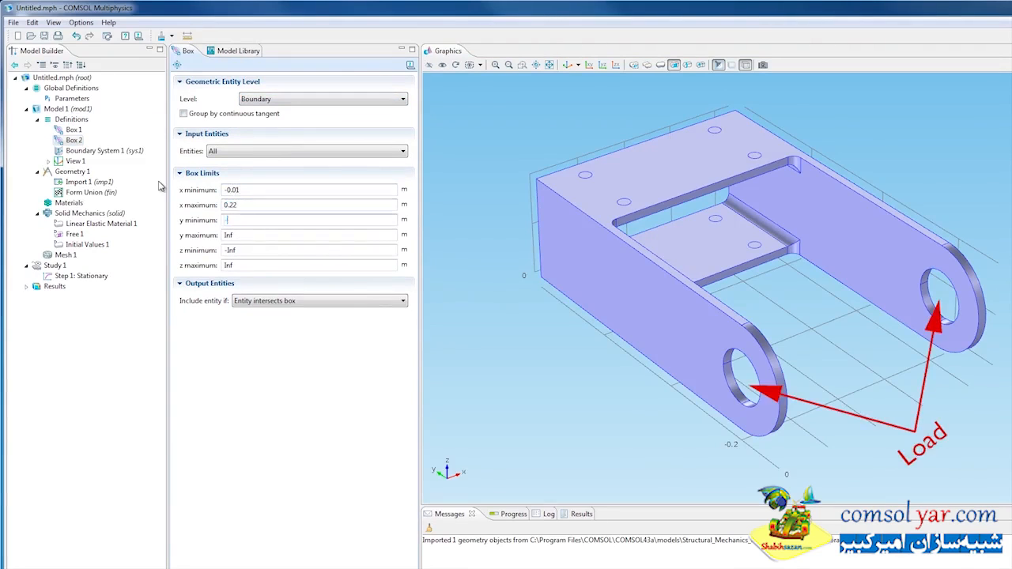
pyautogui.write('-0.23')
pyautogui.press('Tab')
pyautogui.write('-0.17')
pyautogui.press('Tab')
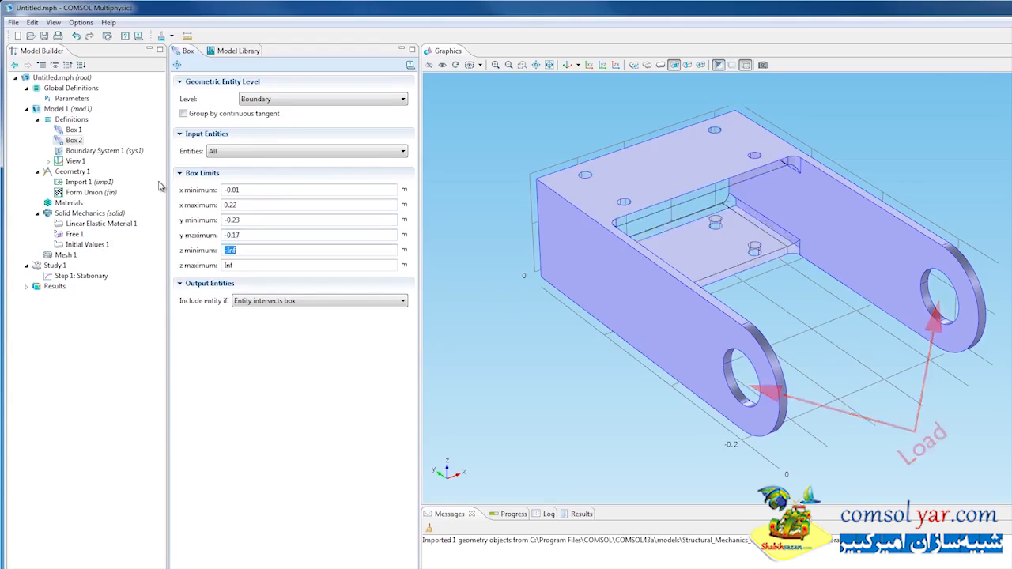
pyautogui.write('0.02')
pyautogui.press('Tab')
pyautogui.write('0')
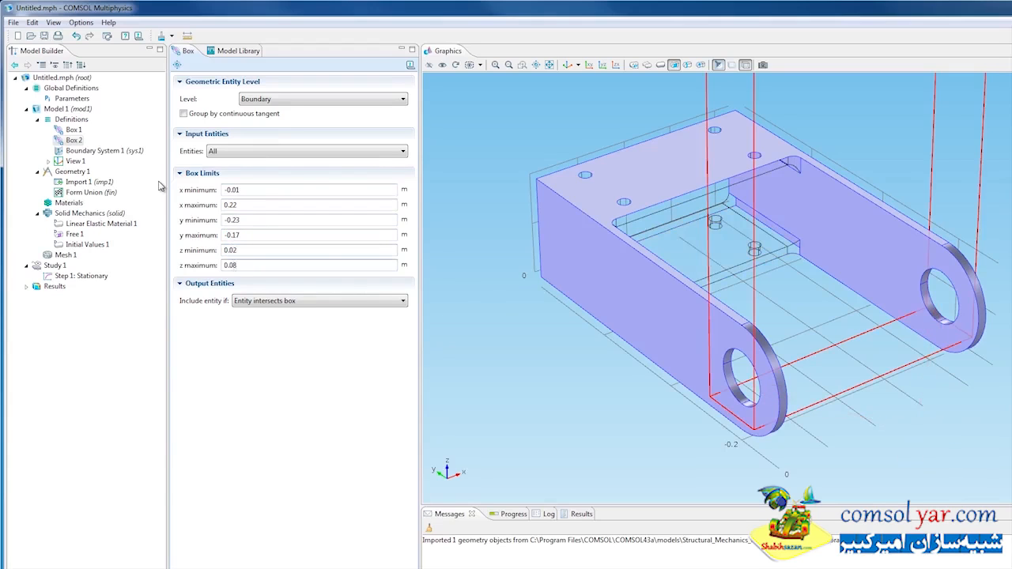
# - Restrict the second box selection to entities inside the box and turn off the bracket's wireframe rendering
pyautogui.click(264, 305)
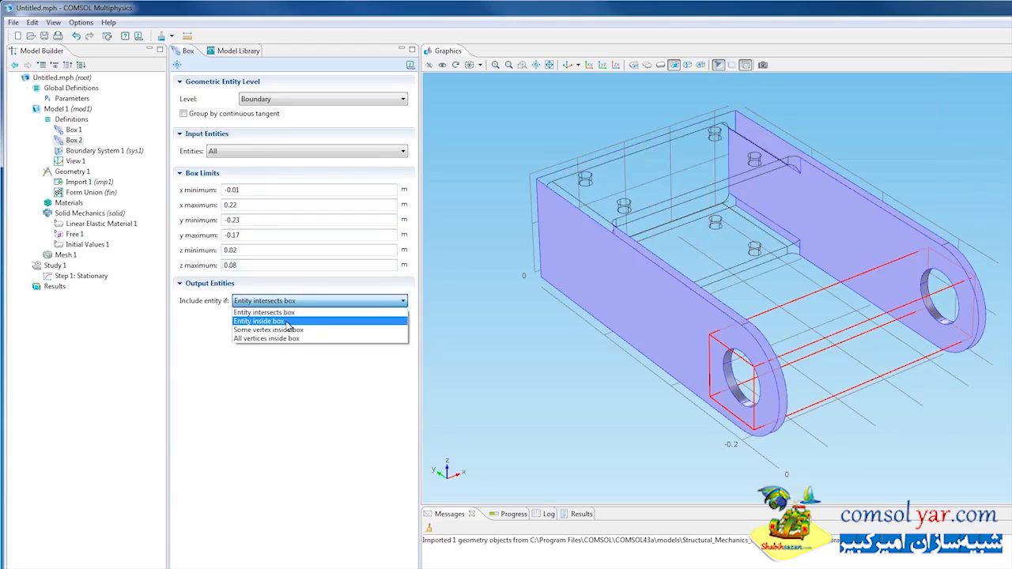
pyautogui.click(287, 322)
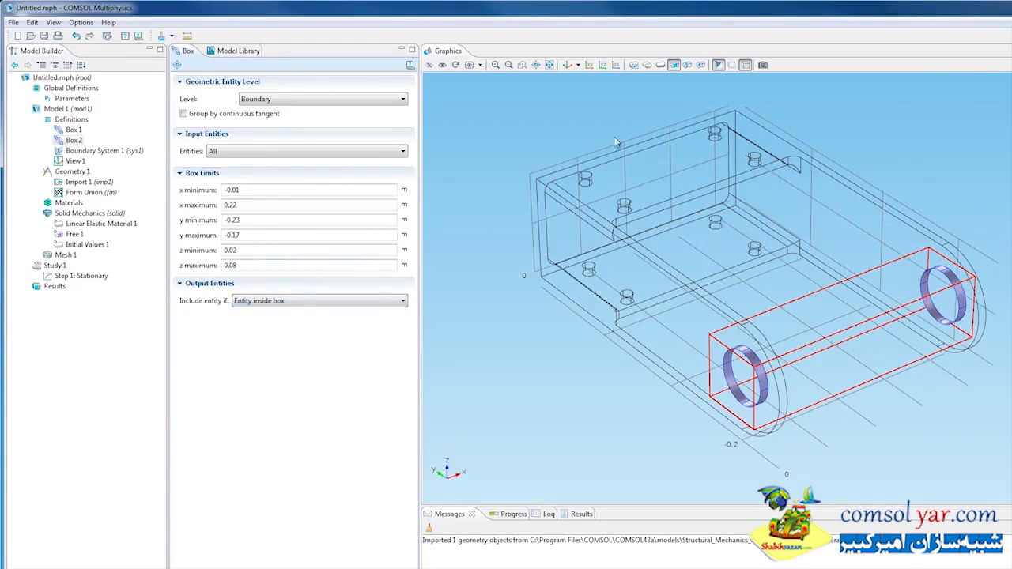
pyautogui.click(746, 65)
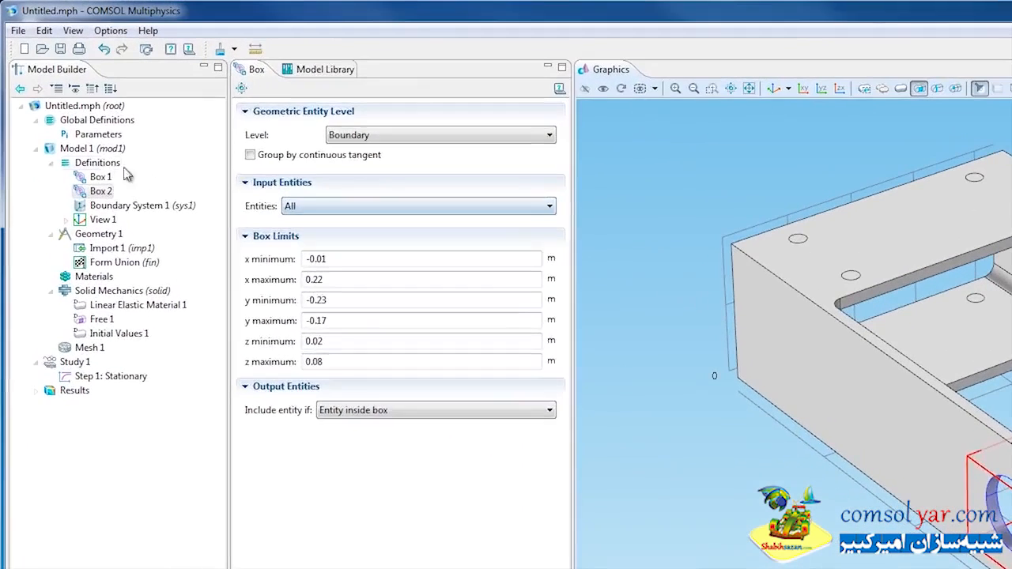
# - Add a Variables node under Model 1 definitions and define angle as atan2((y-y0),(z-z0))
pyautogui.rightClick(79, 119)
pyautogui.click(144, 123)
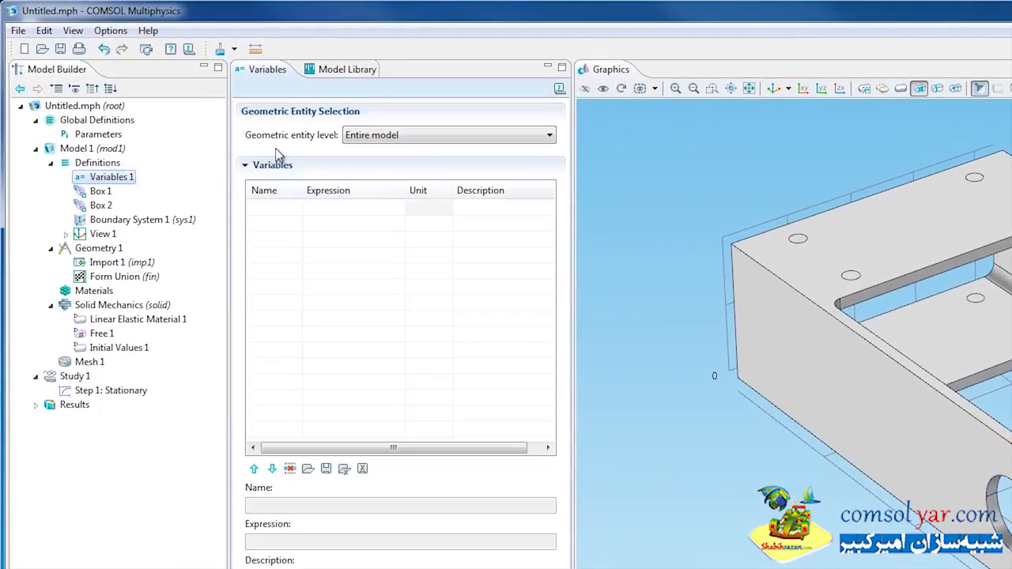
pyautogui.click(275, 209)
pyautogui.write('angle')
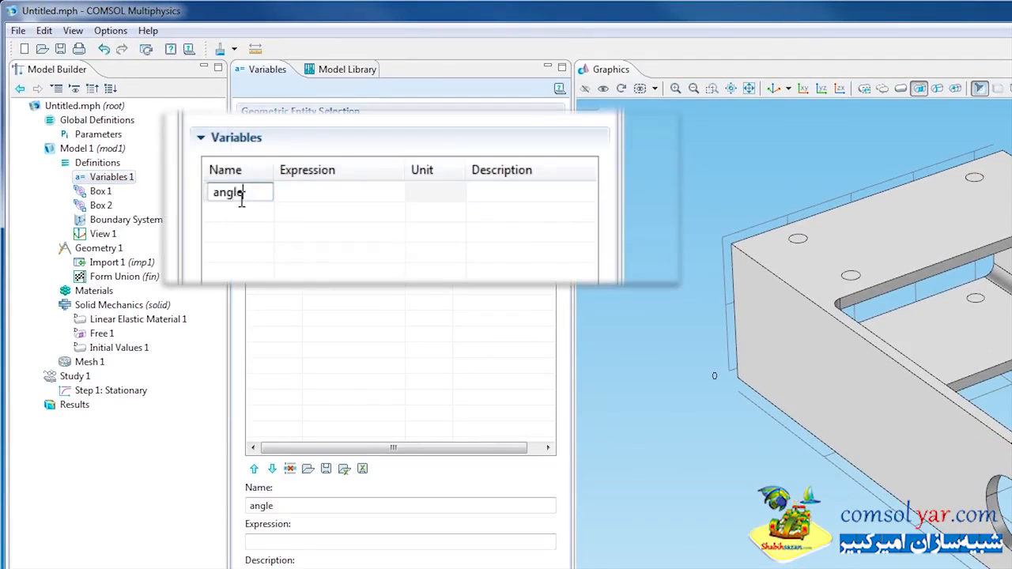
pyautogui.press('Tab')
pyautogui.write('atan')
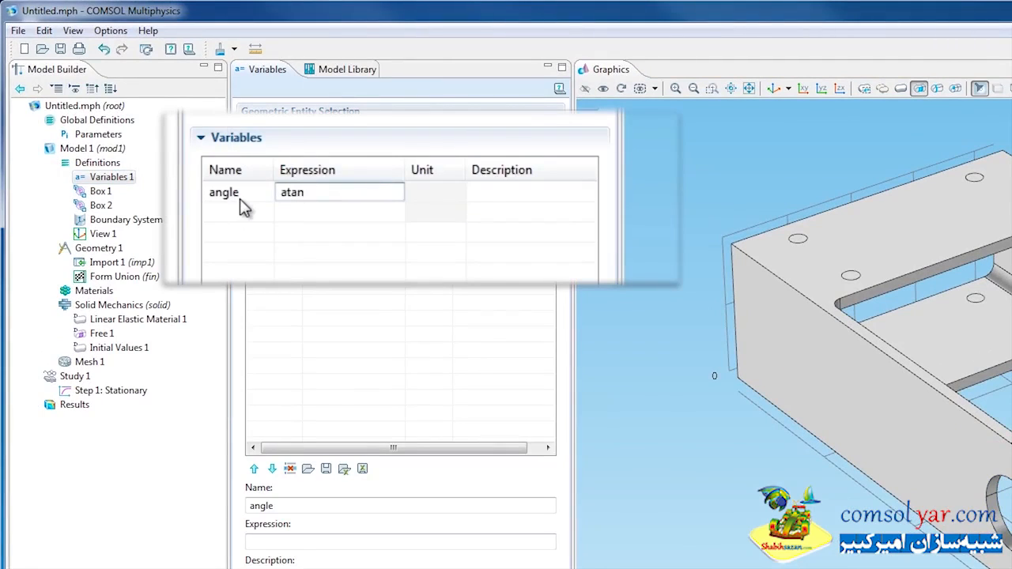
pyautogui.write('2((y-y0),(z-z0))')
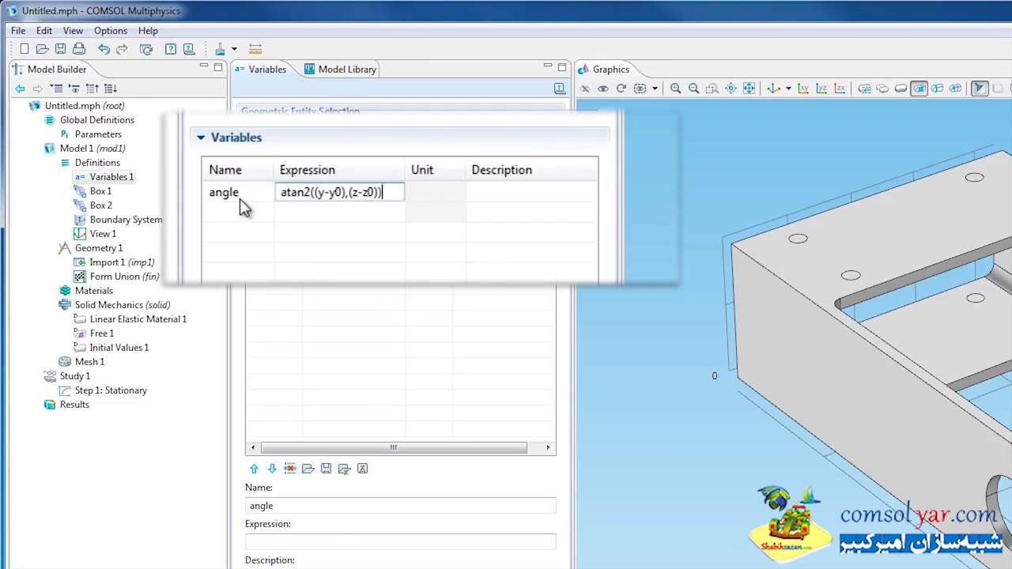
pyautogui.press('Return')
# - Define a second variable, loadIntensity, with the expression P0*sin(angle-theta0)*(sin(angle-theta0)>0)
pyautogui.click(244, 208)
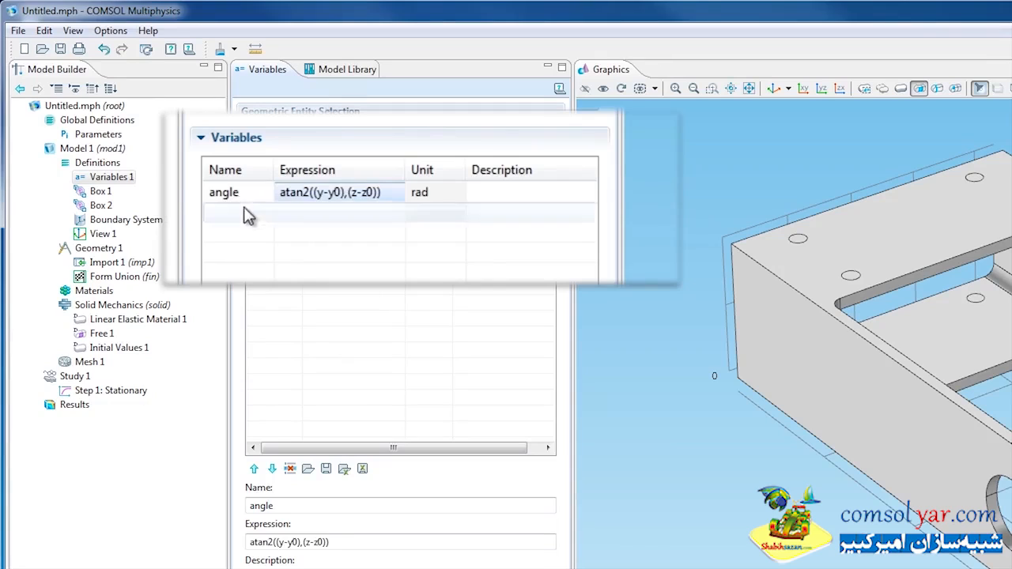
pyautogui.write('loadInte')
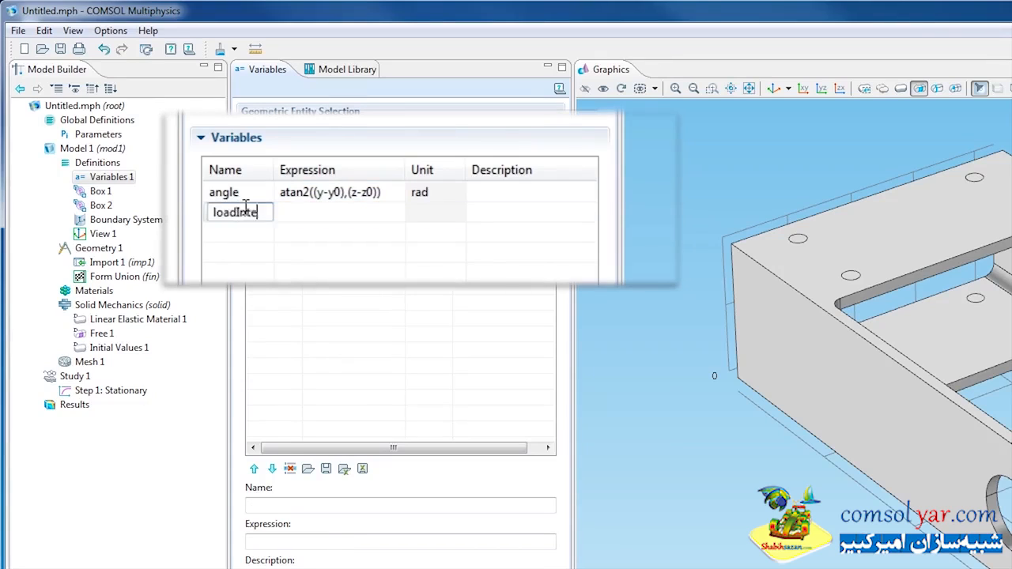
pyautogui.write('nsity')
pyautogui.press('Tab')
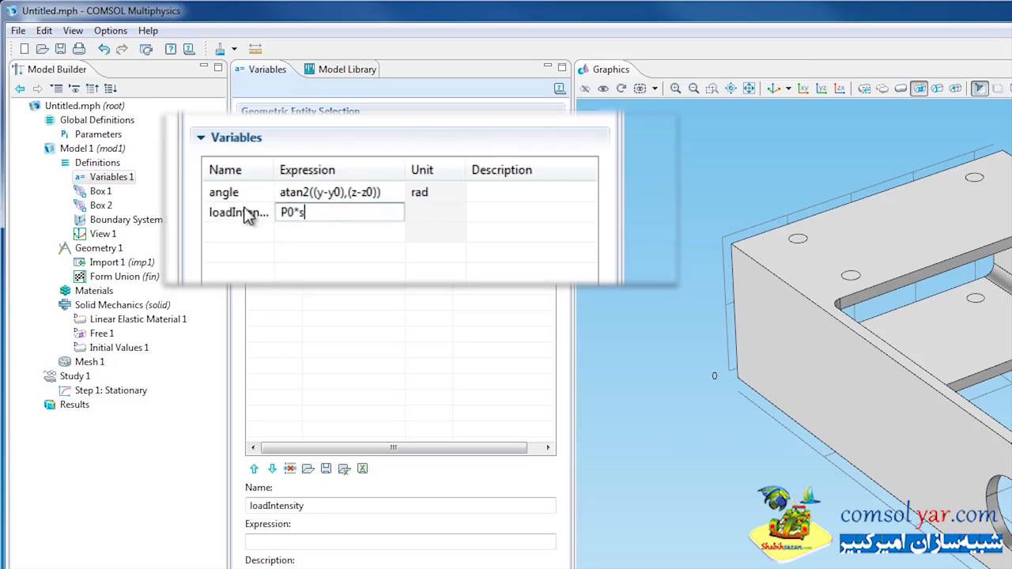
pyautogui.write('P0*sin(angle-theta')
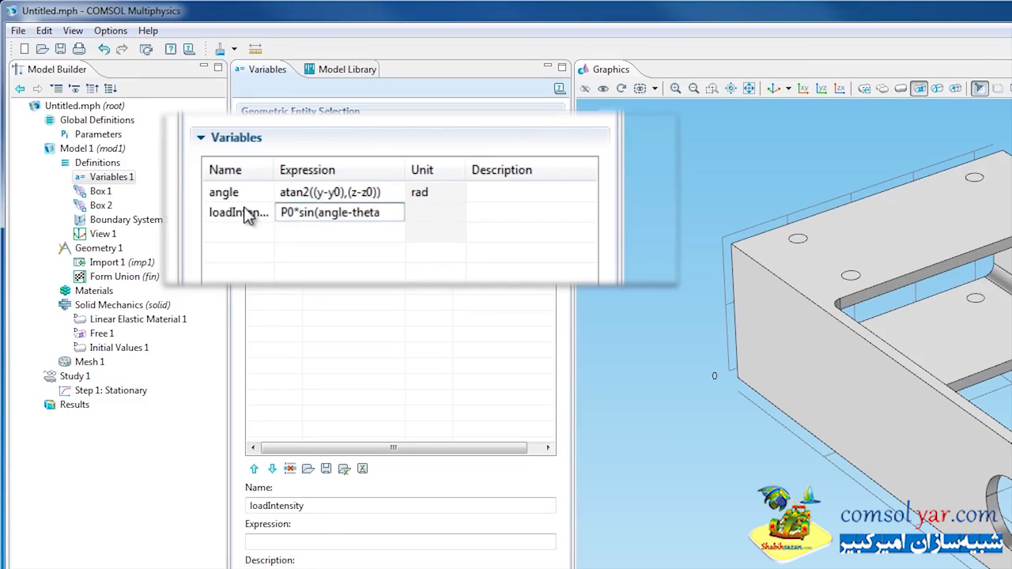
pyautogui.write('0)*(sin')
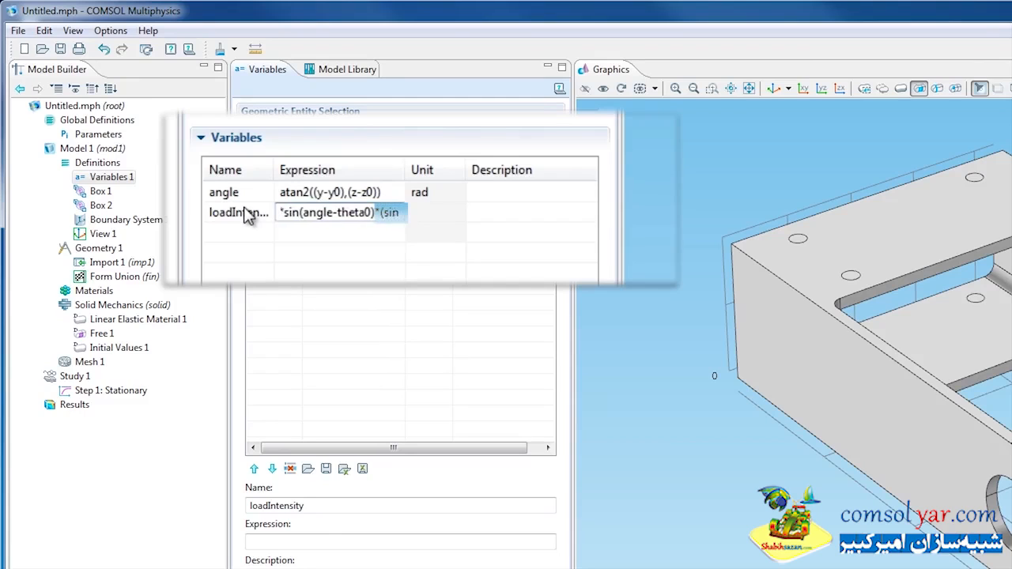
pyautogui.write('(angle-')
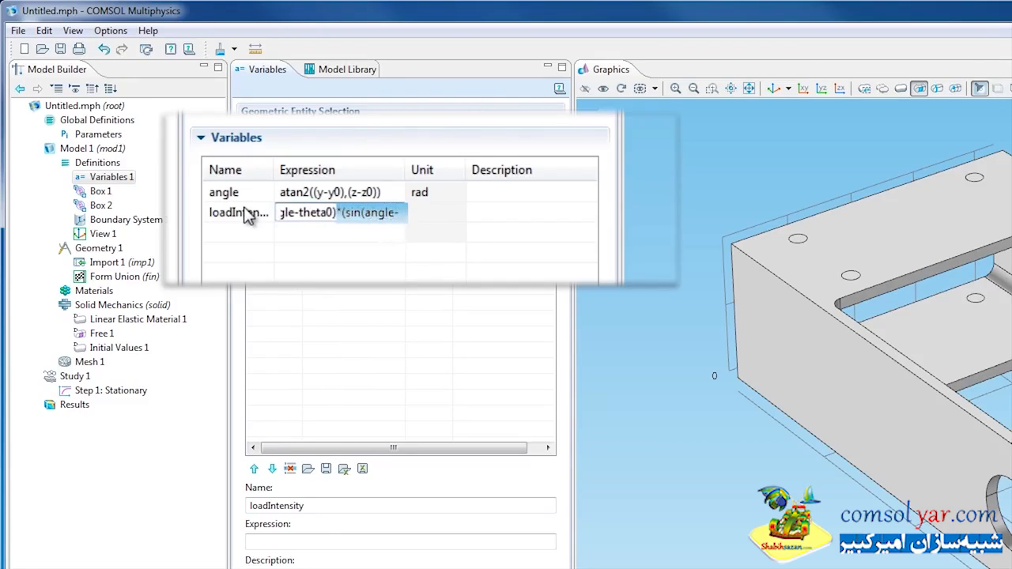
pyautogui.write('theta0)>0)')
pyautogui.press('Return')
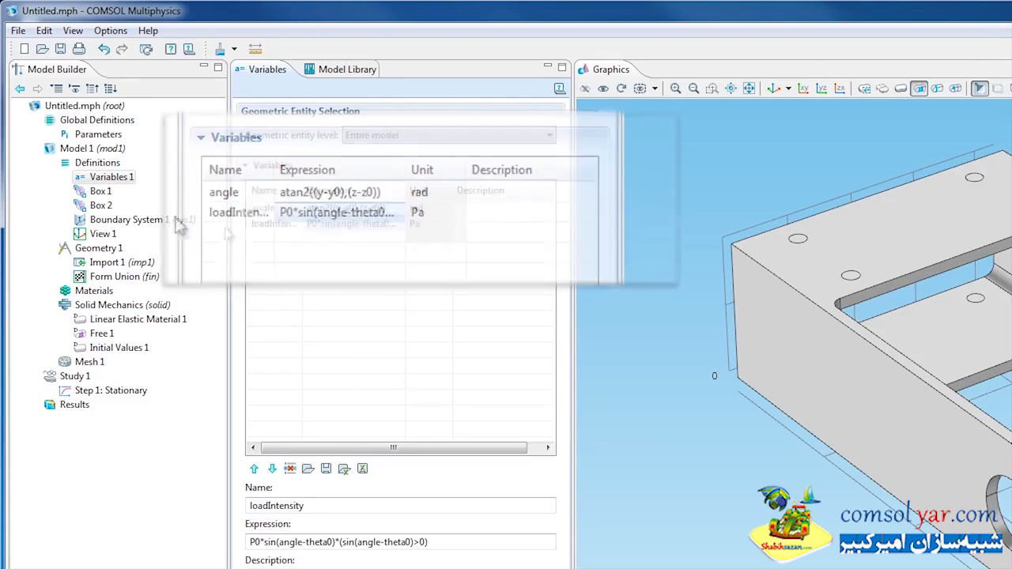
# - Add a rotated coordinate system under Model 1 definitions with its Euler angle β set to -theta0
pyautogui.rightClick(106, 166)
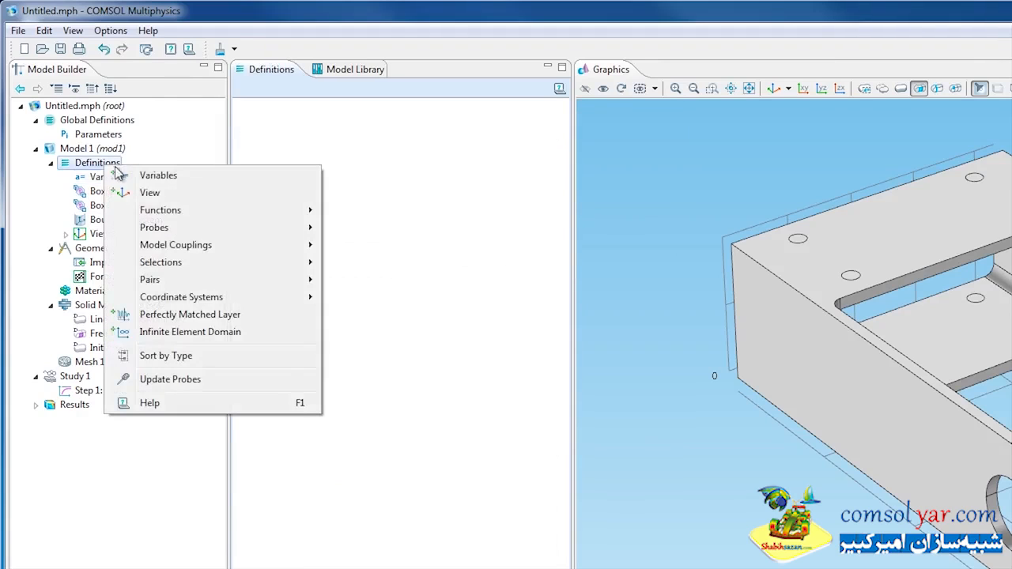
pyautogui.moveTo(246, 299)
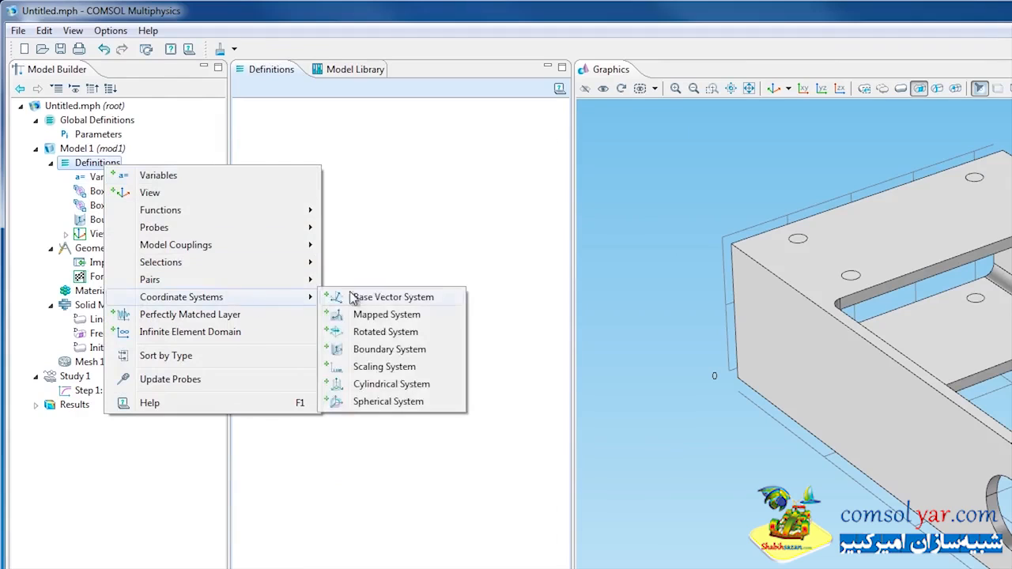
pyautogui.click(386, 332)
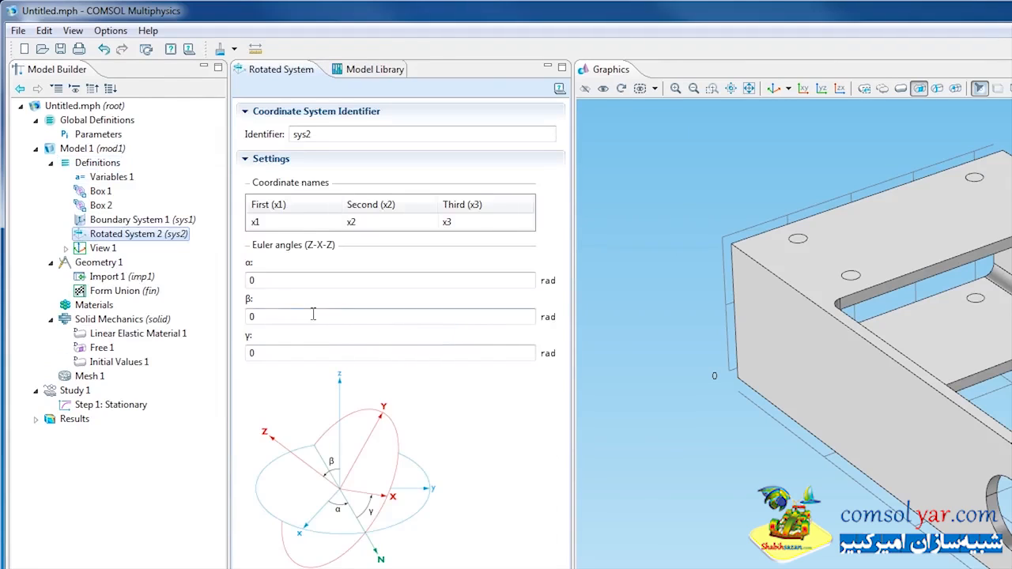
pyautogui.doubleClick(252, 317)
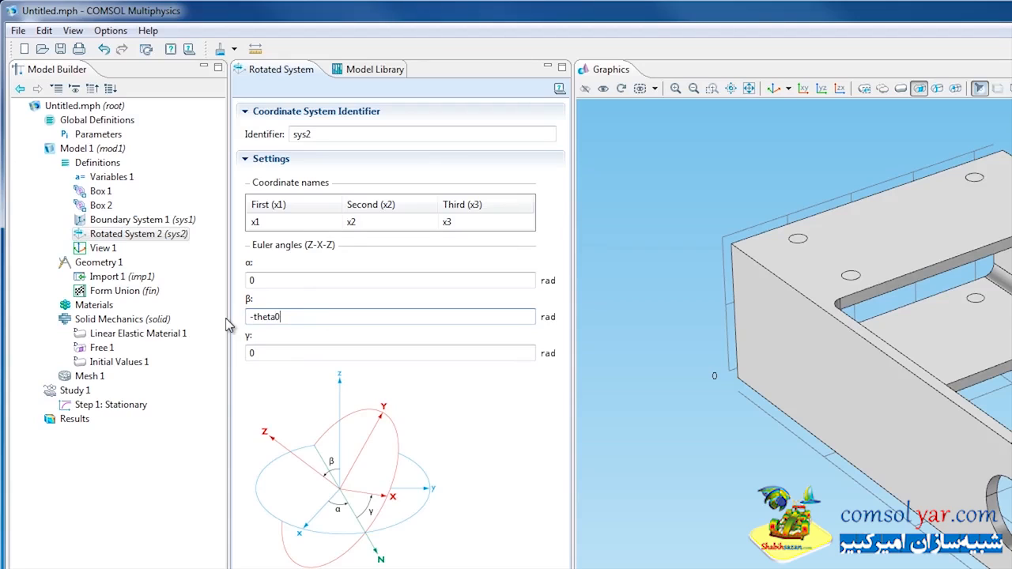
pyautogui.write('-theta0')
# - Add Structural steel from the Built-In material library to the model
pyautogui.click(94, 304)
pyautogui.rightClick(96, 305)
pyautogui.click(142, 335)
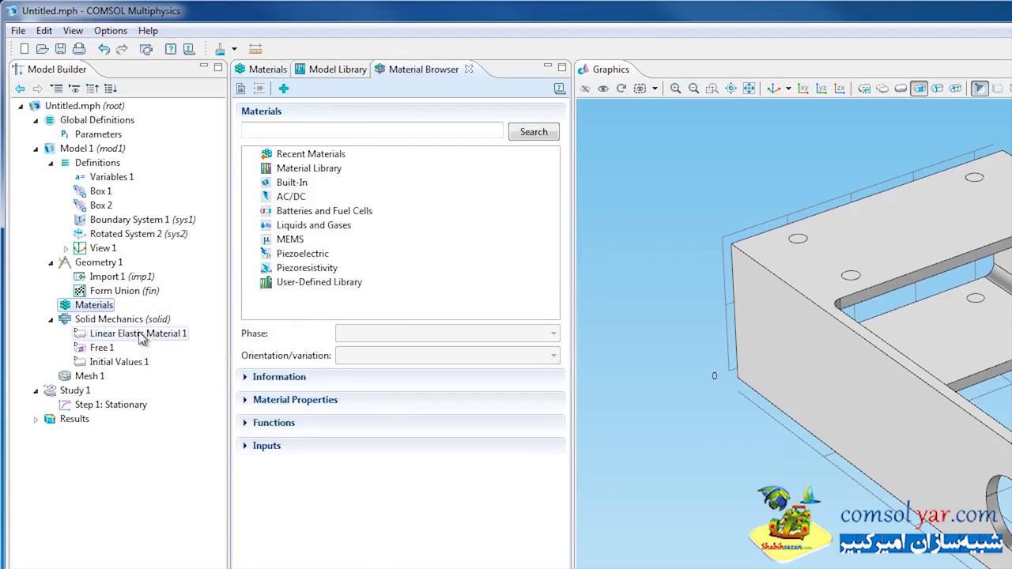
pyautogui.click(253, 182)
pyautogui.scroll(-5, 336, 221)
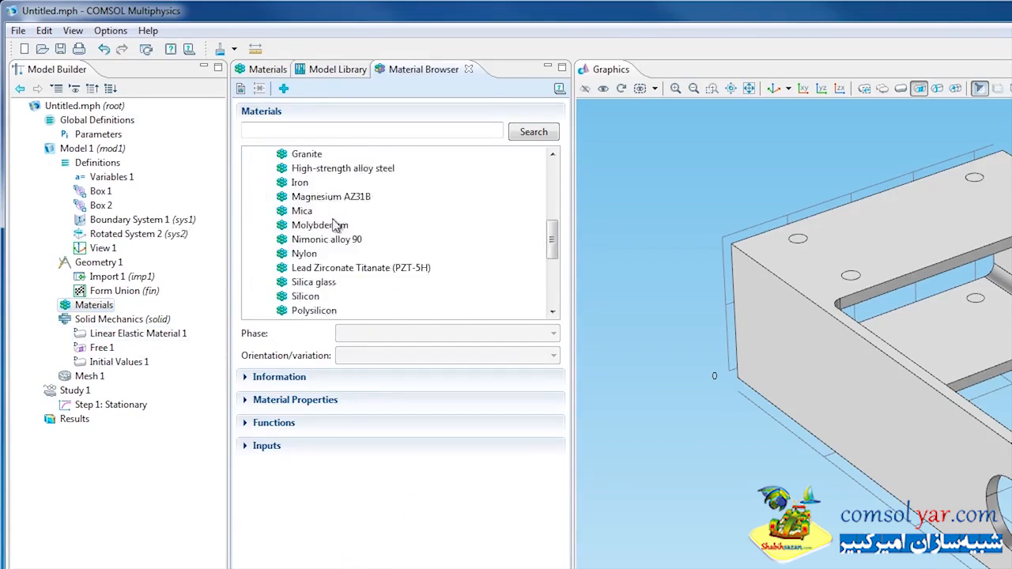
pyautogui.scroll(-2, 336, 225)
pyautogui.rightClick(326, 268)
pyautogui.click(356, 278)
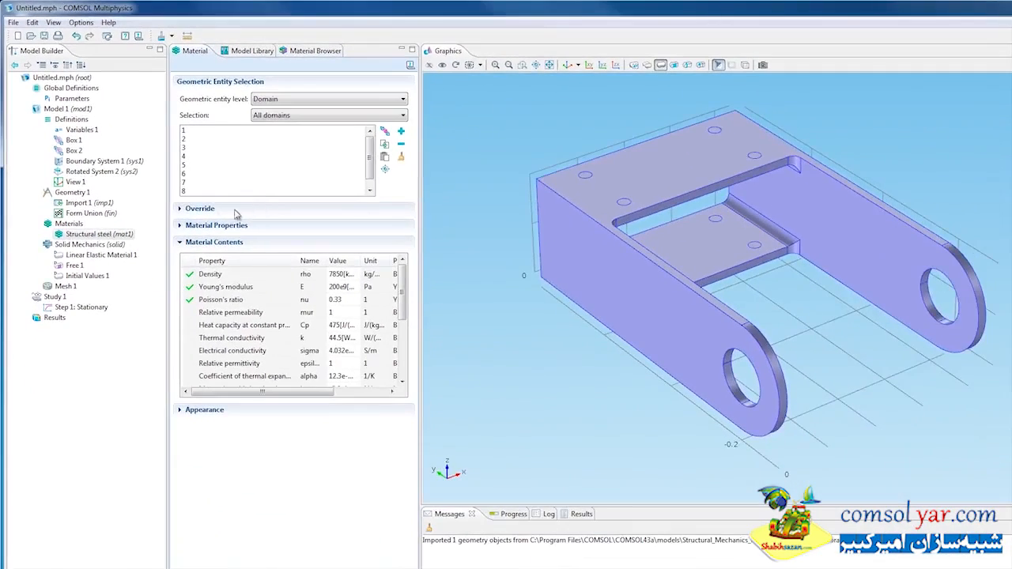
# - Add a domain-level Fixed Constraint to Solid Mechanics and apply it to the Box 1 selection
pyautogui.rightClick(97, 246)
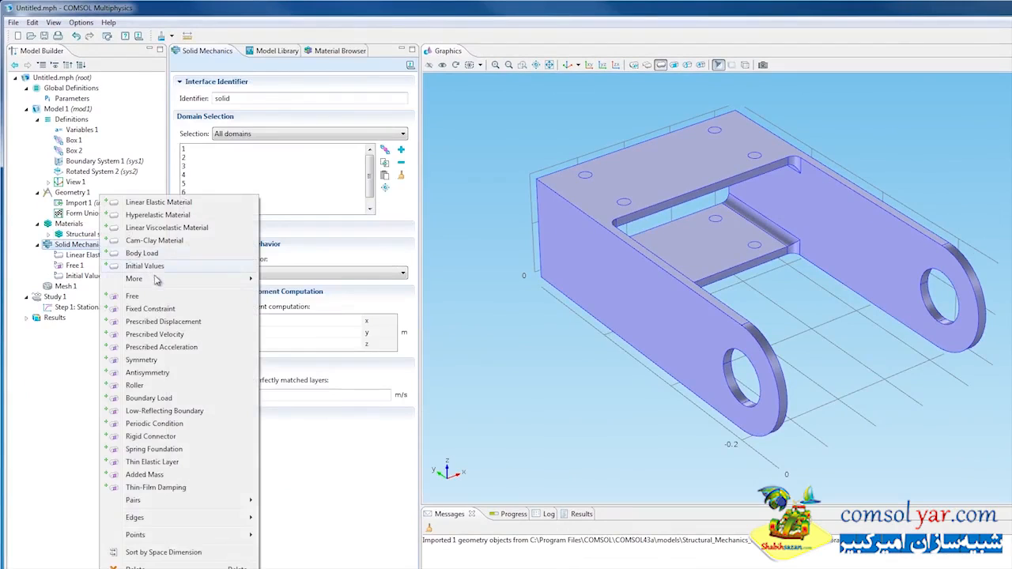
pyautogui.moveTo(158, 279)
pyautogui.click(293, 280)
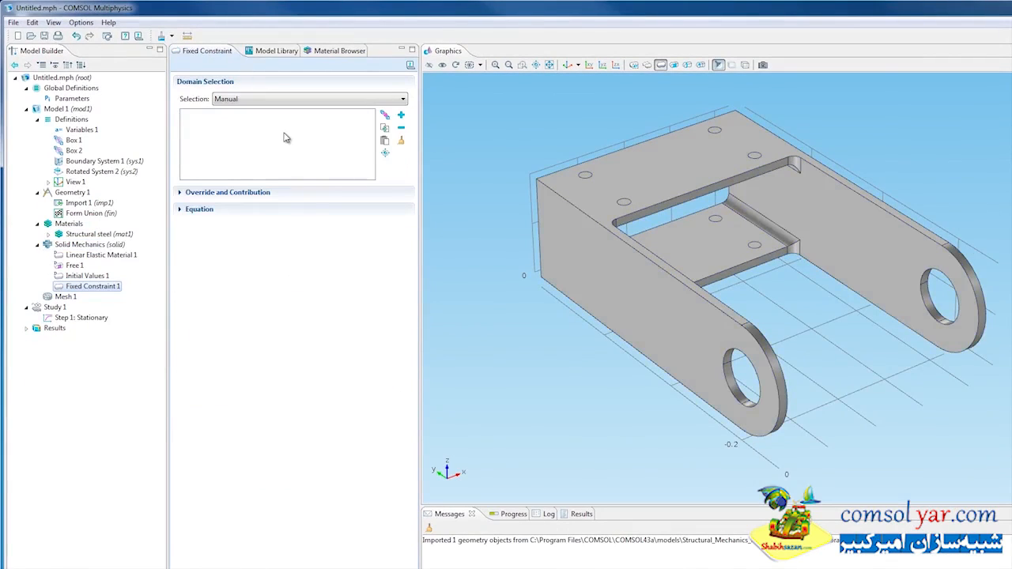
pyautogui.click(306, 102)
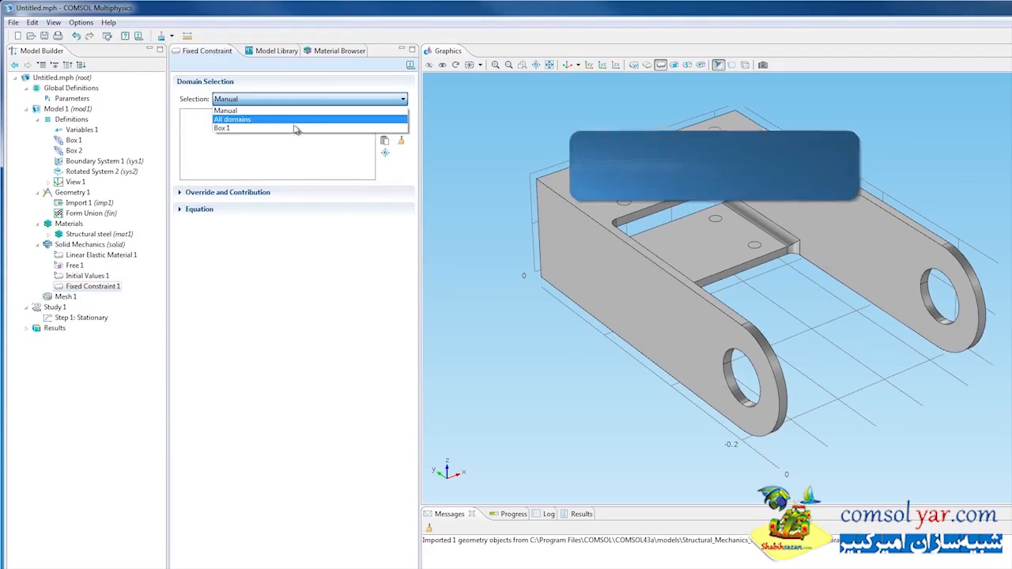
pyautogui.click(294, 128)
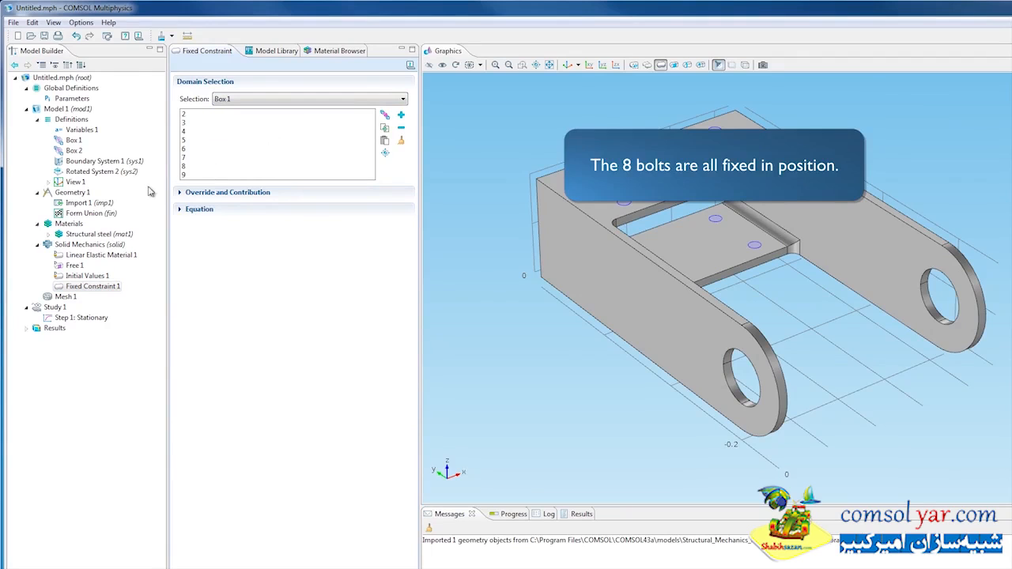
# - Add a Boundary Load to Solid Mechanics and apply it to the Box 2 selection
pyautogui.rightClick(95, 244)
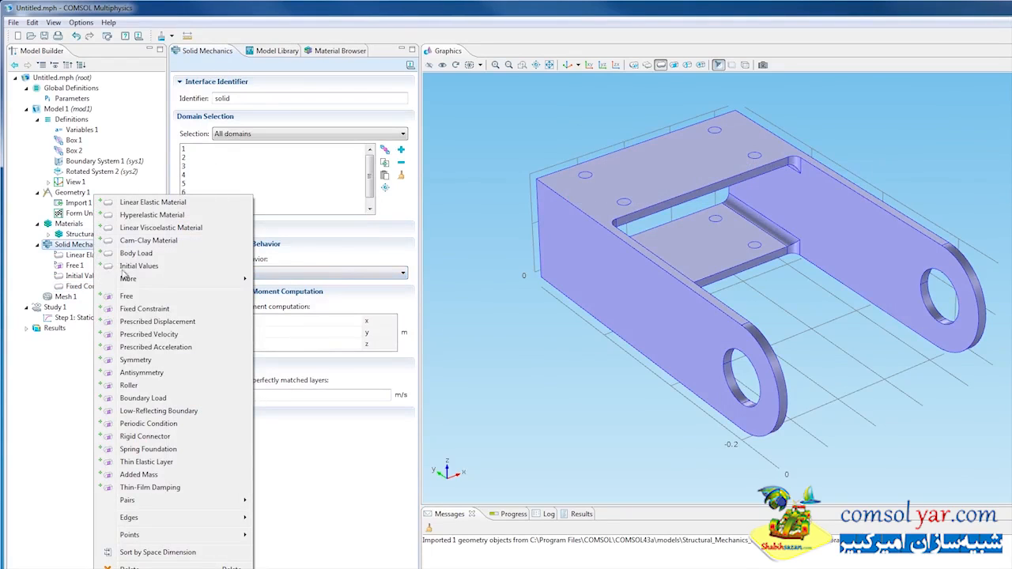
pyautogui.click(150, 398)
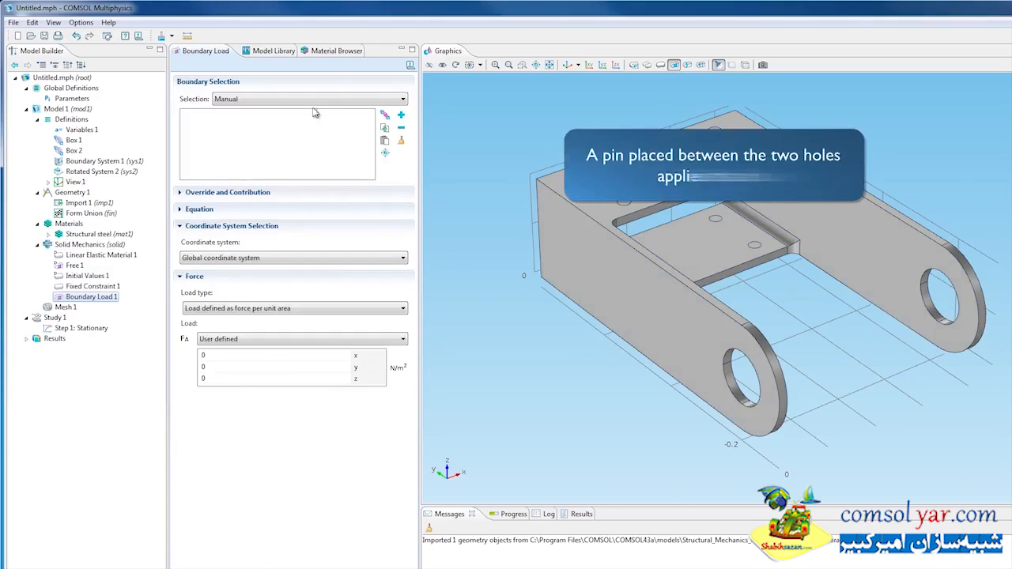
pyautogui.click(317, 101)
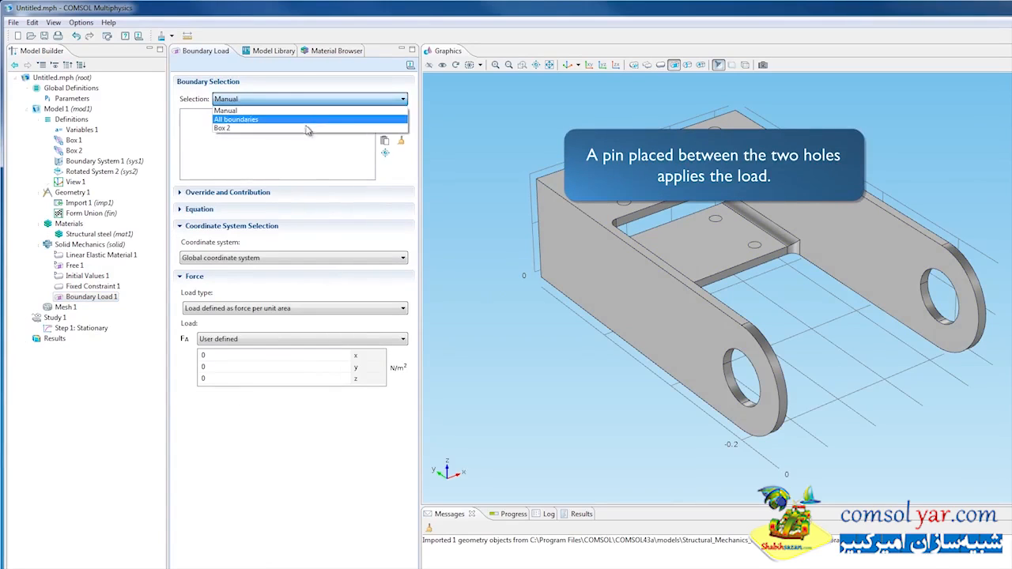
pyautogui.click(308, 128)
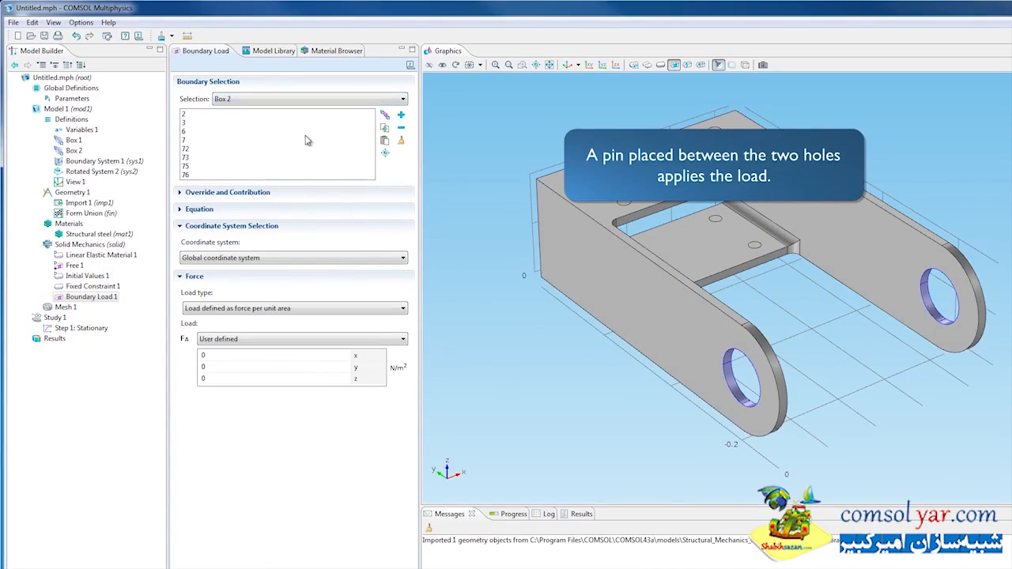
# - Define the boundary load in Rotated System 2 (sys2) with loadIntensity as its x2 component
pyautogui.click(318, 259)
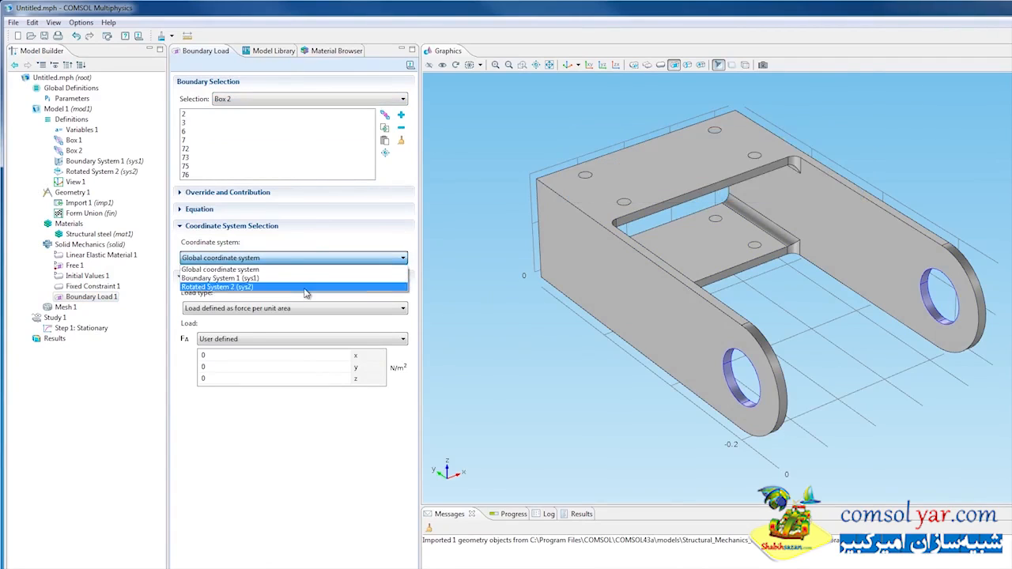
pyautogui.click(306, 288)
pyautogui.doubleClick(230, 366)
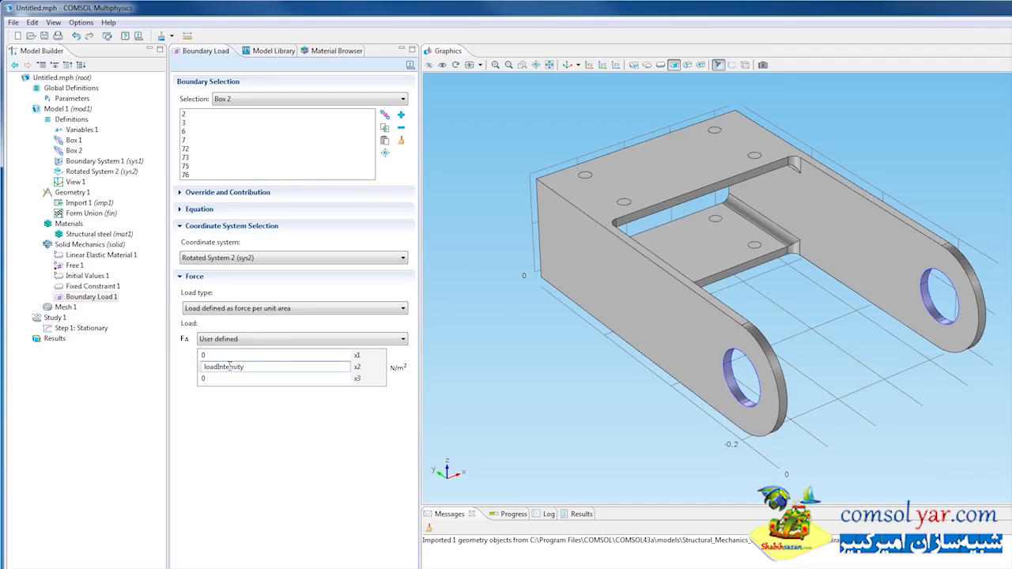
# - Compute Study 1 for the bracket model
pyautogui.rightClick(56, 318)
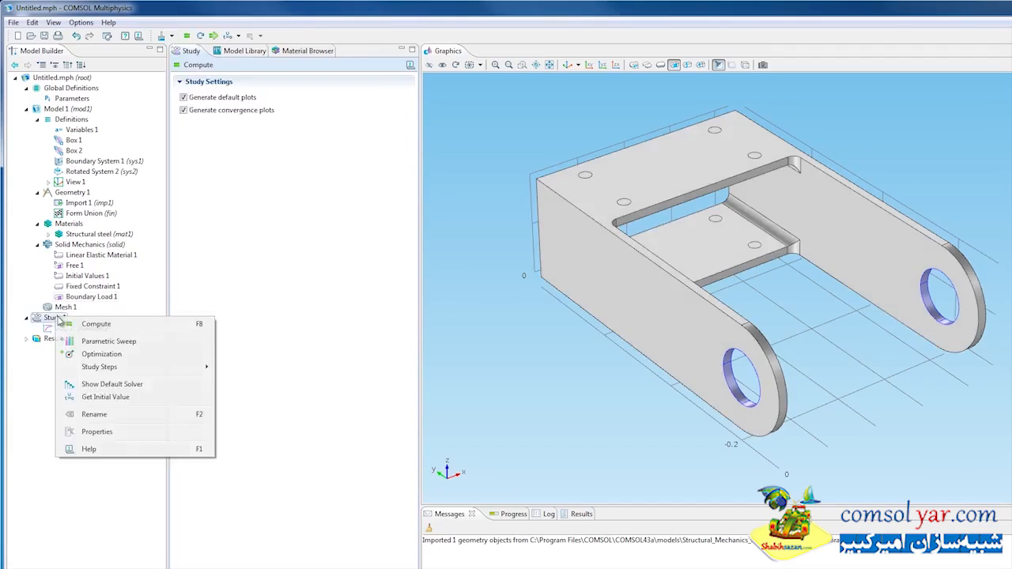
pyautogui.click(143, 324)
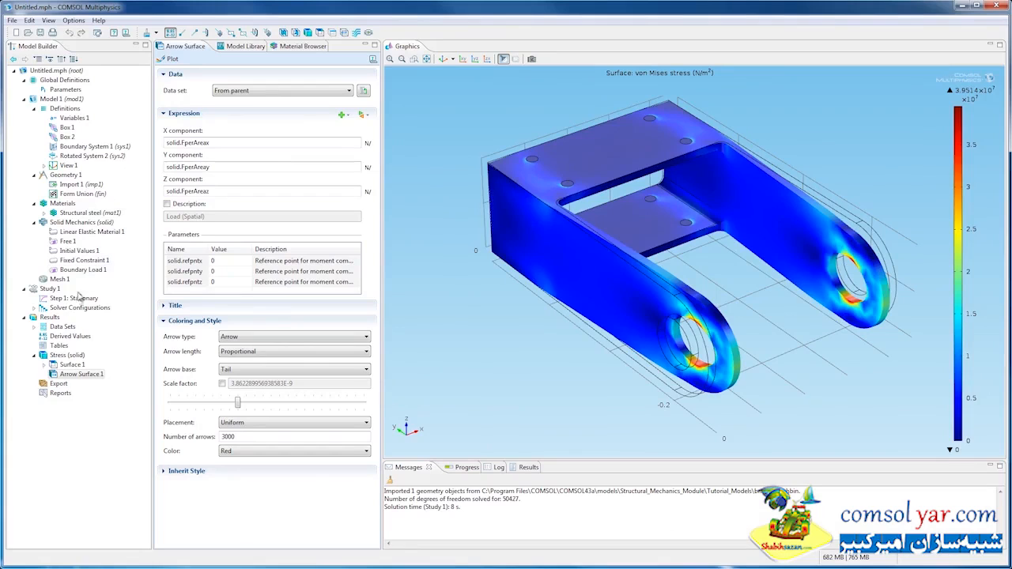
# - Add a Volume Integration under Derived Values and apply it to the Box 1 selection
pyautogui.click(67, 337)
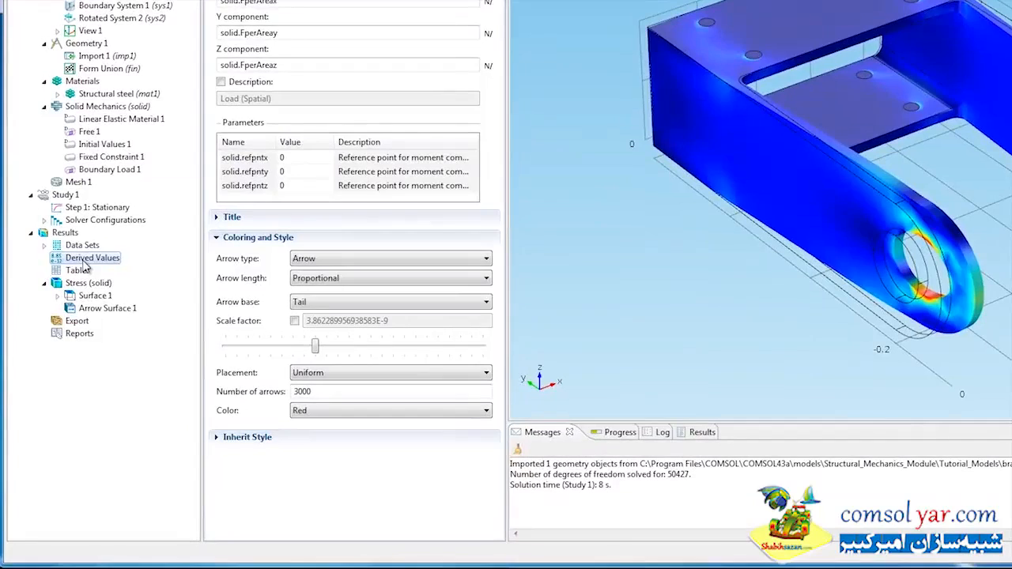
pyautogui.rightClick(85, 261)
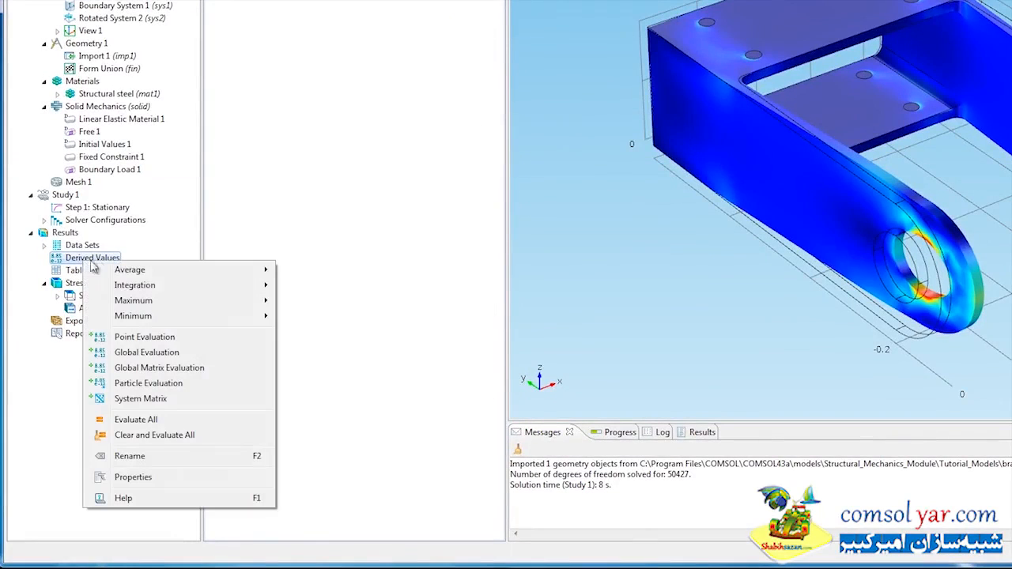
pyautogui.moveTo(161, 293)
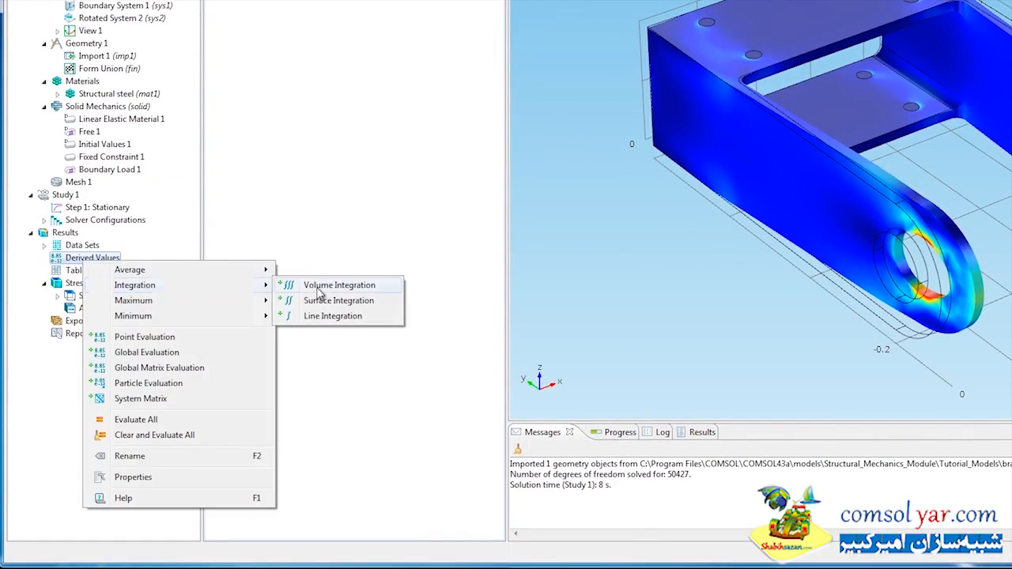
pyautogui.click(317, 288)
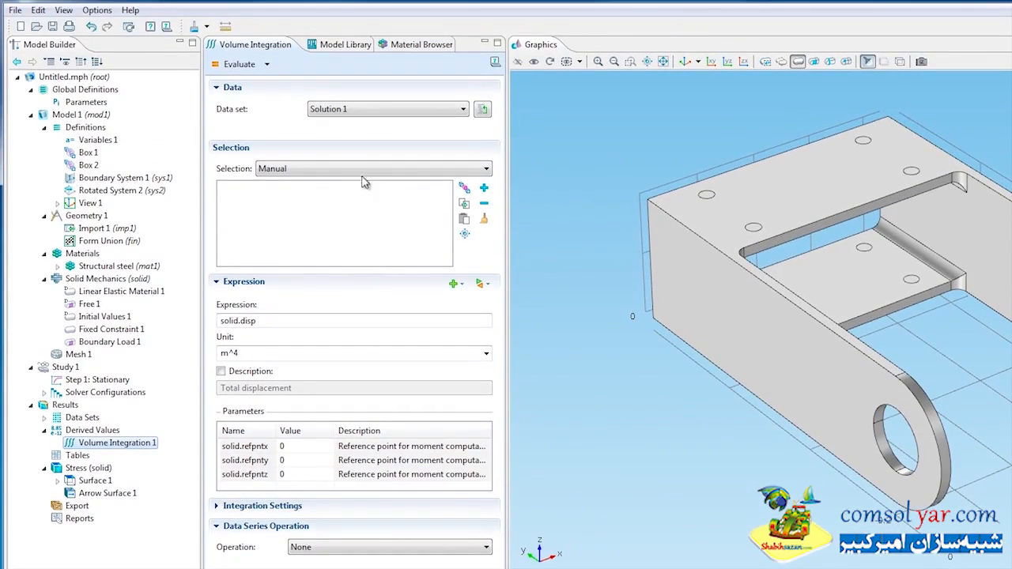
pyautogui.click(362, 170)
pyautogui.click(355, 202)
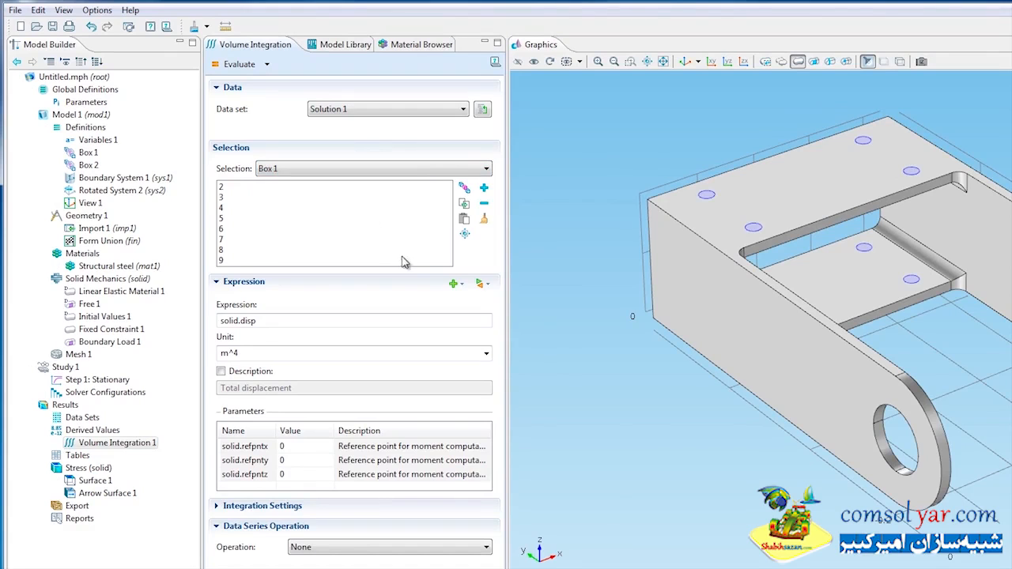
# - Set the integration expression to the x component of the reaction force (solid.RFx) and evaluate it
pyautogui.click(480, 283)
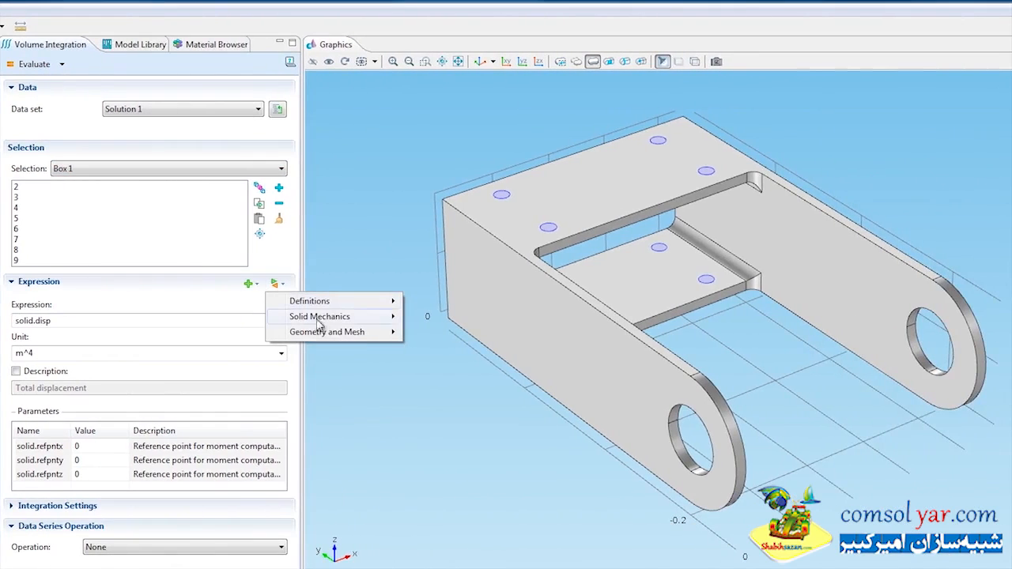
pyautogui.moveTo(326, 320)
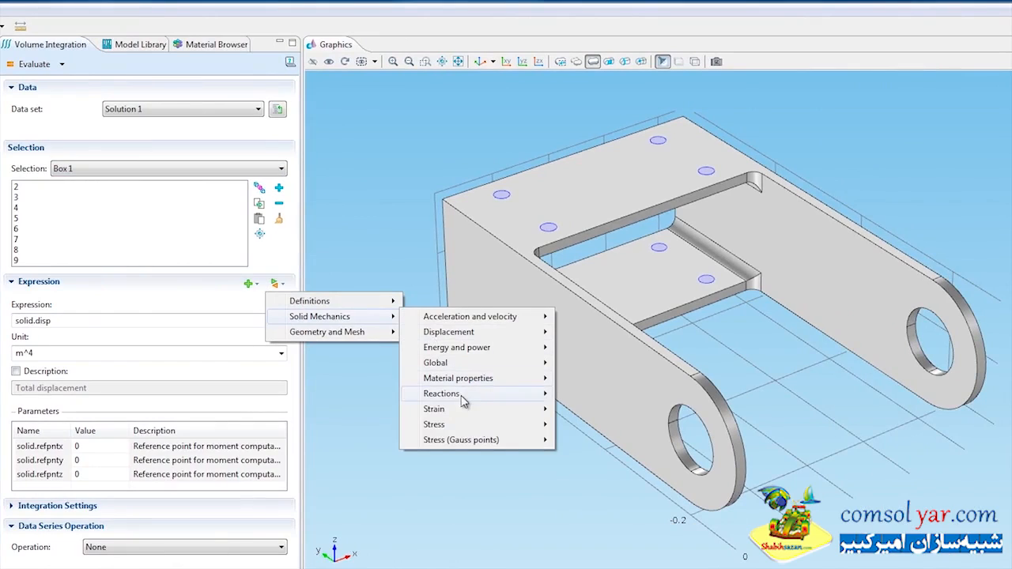
pyautogui.moveTo(468, 402)
pyautogui.moveTo(633, 394)
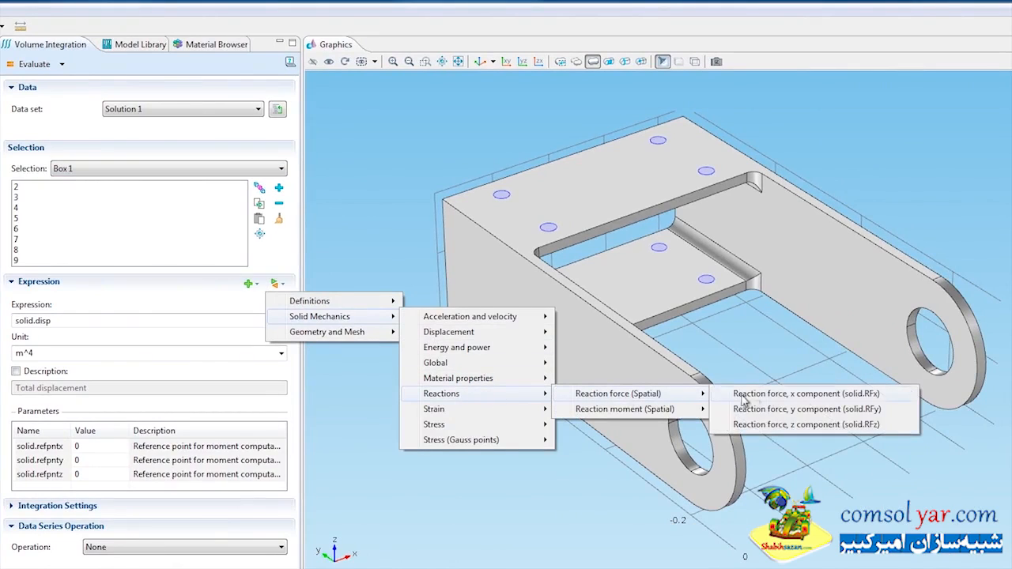
pyautogui.click(781, 394)
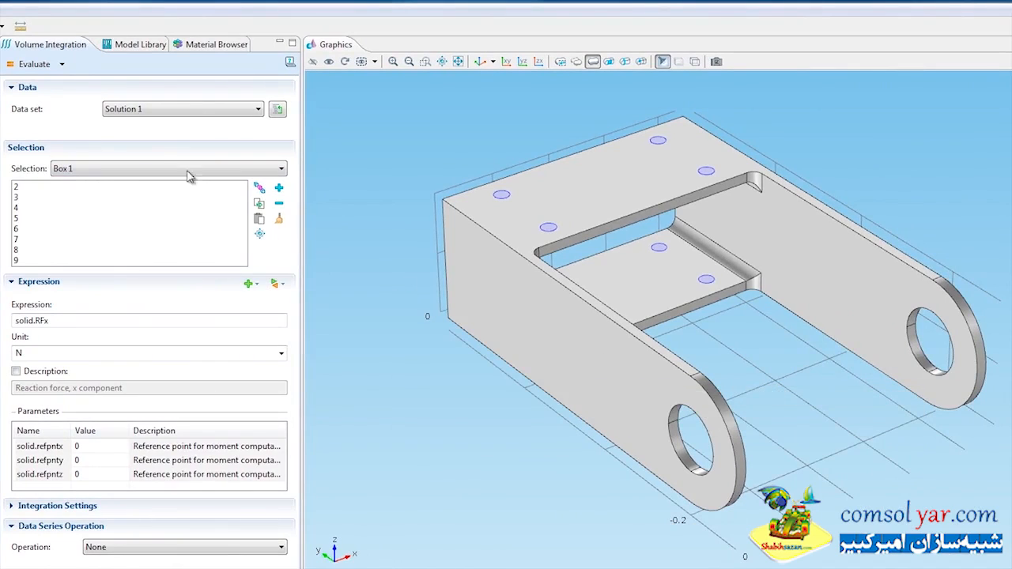
pyautogui.click(35, 65)
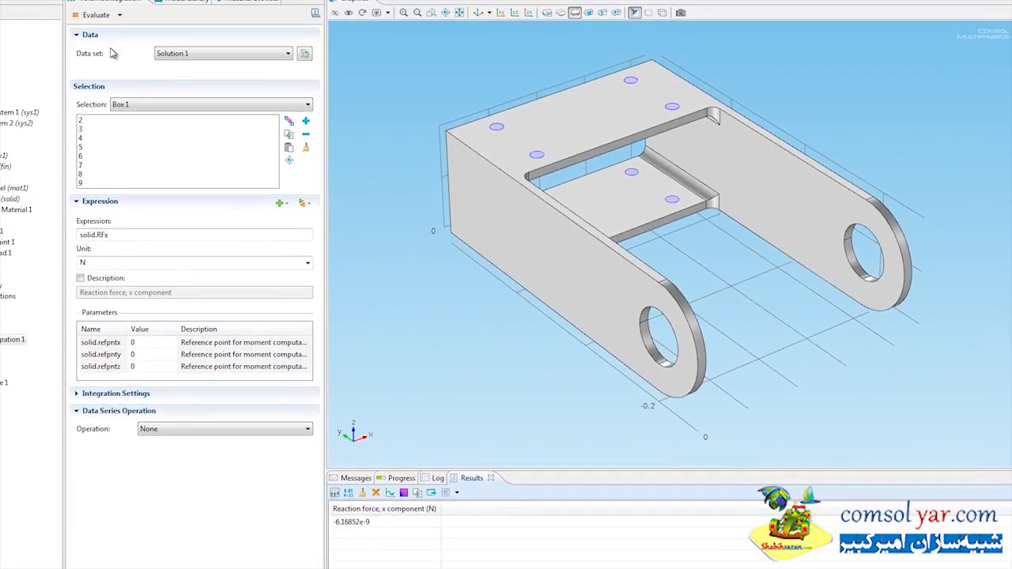
# - Evaluate the y and z components of the reaction force over Box 1 using solid.RFy and solid.RFz
pyautogui.click(312, 204)
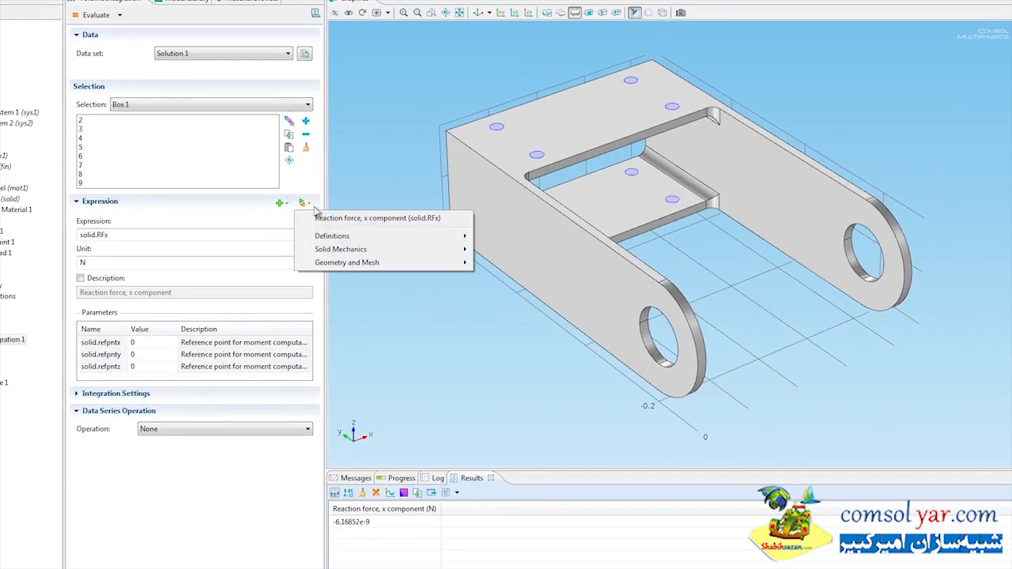
pyautogui.moveTo(375, 250)
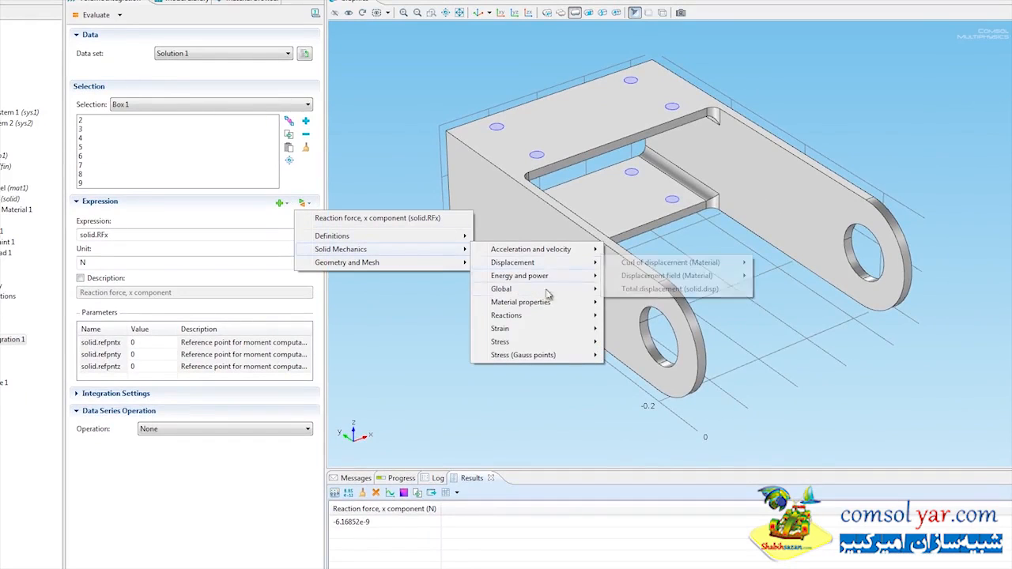
pyautogui.moveTo(579, 316)
pyautogui.moveTo(723, 317)
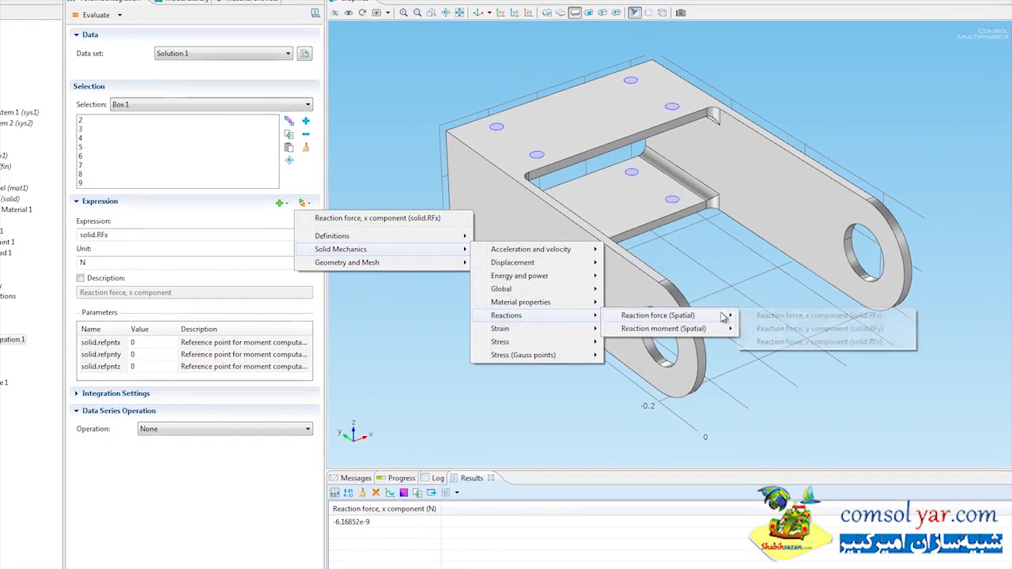
pyautogui.click(769, 330)
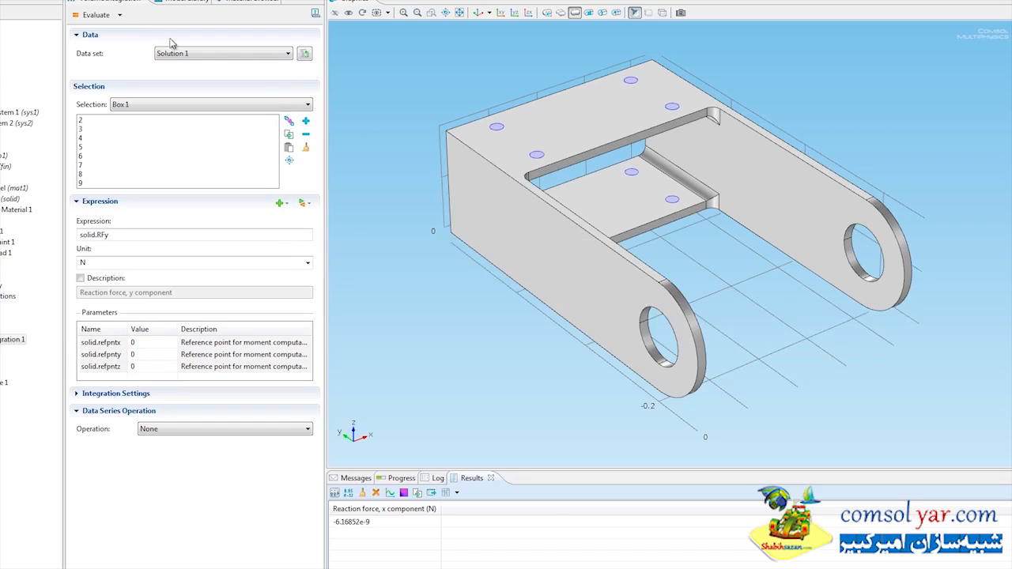
pyautogui.click(93, 15)
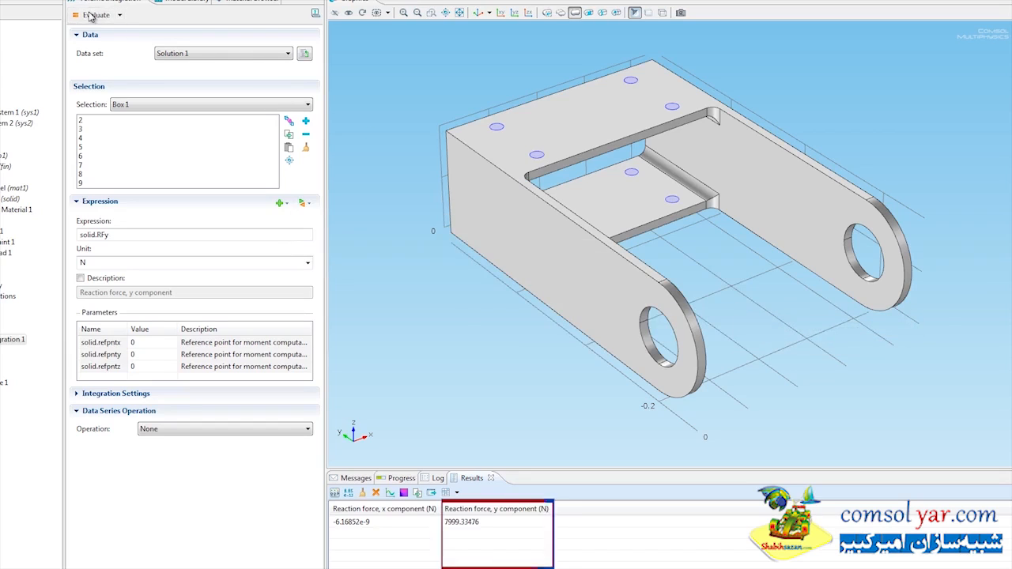
pyautogui.click(152, 238)
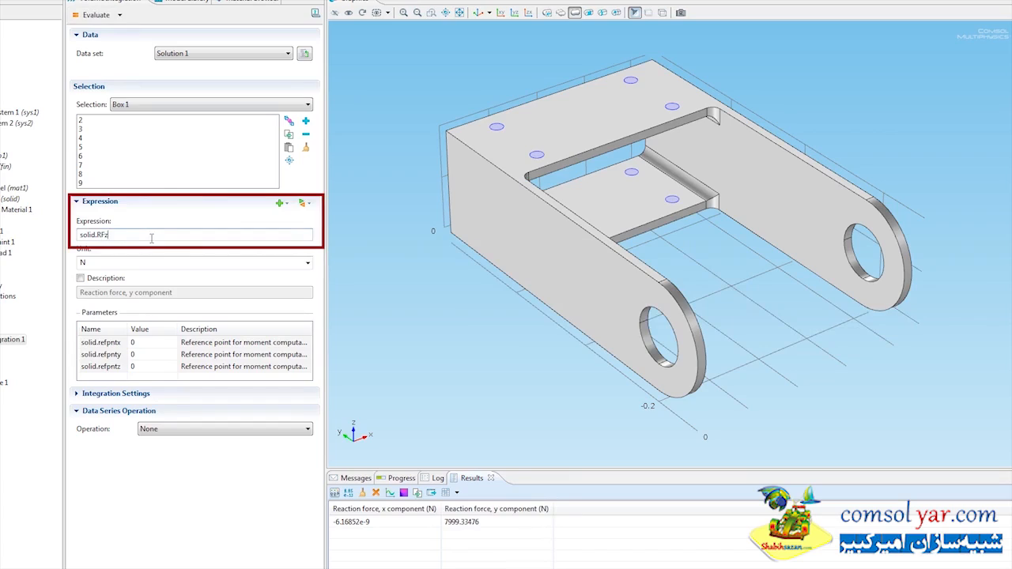
pyautogui.click(94, 15)
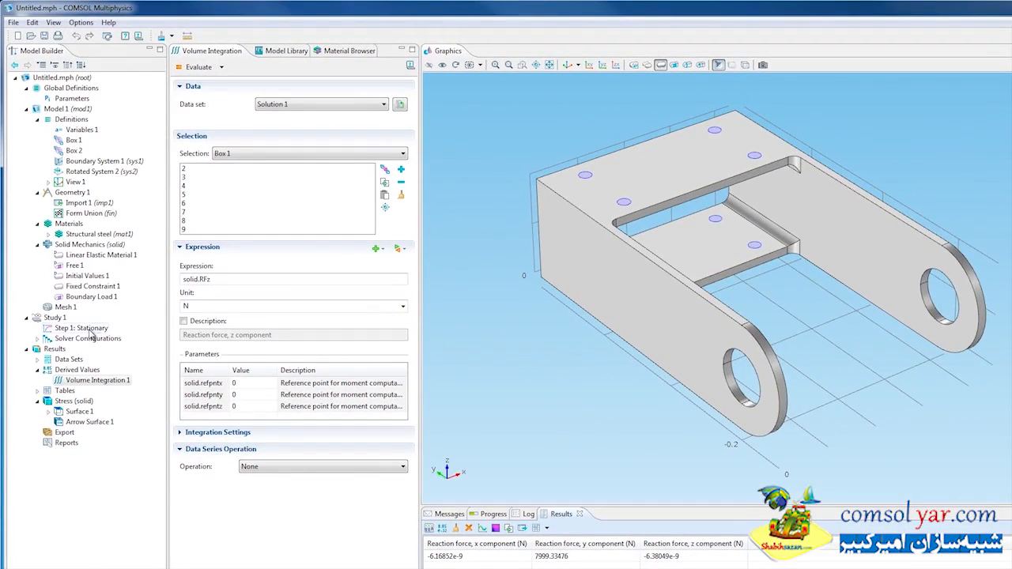
# - Enable Continuation in the study extensions of Step 1: Stationary and add theta0 as the continuation parameter
pyautogui.click(91, 332)
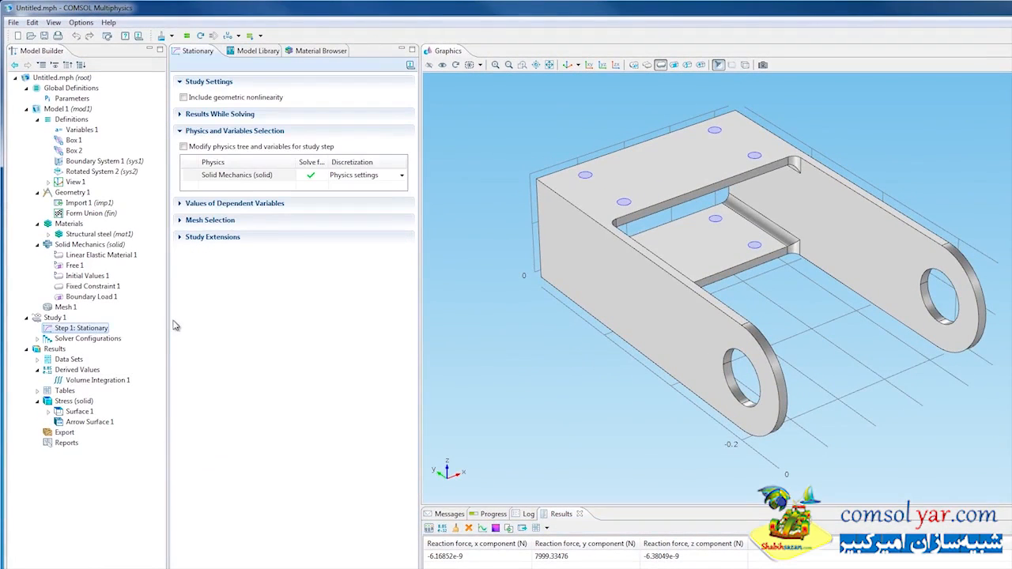
pyautogui.click(180, 238)
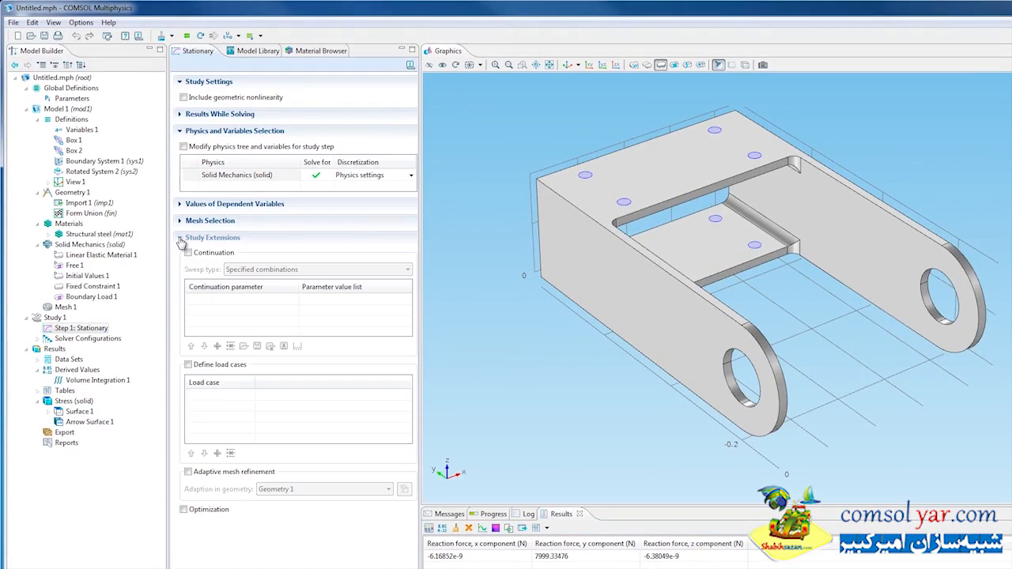
pyautogui.click(188, 253)
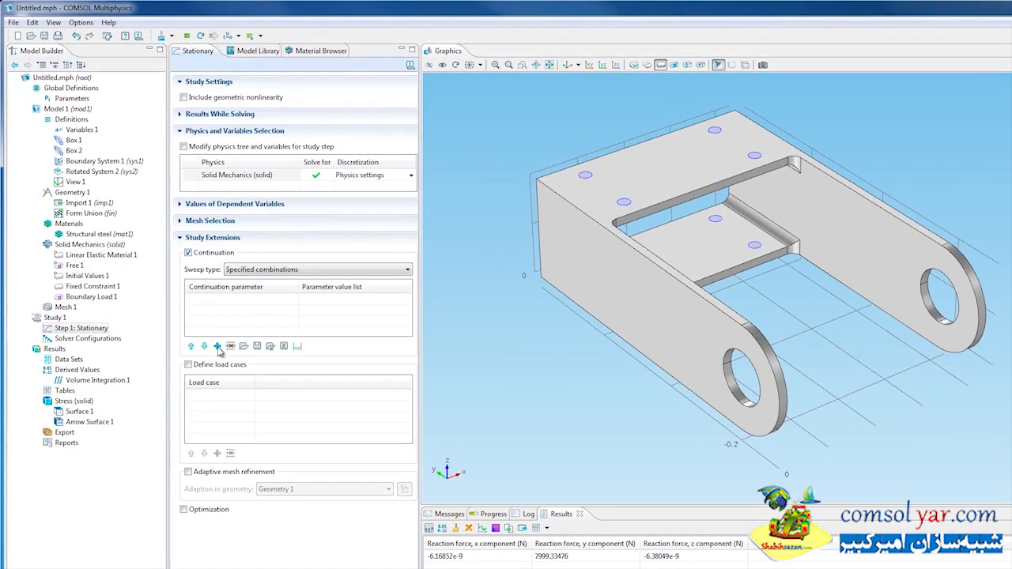
pyautogui.click(217, 346)
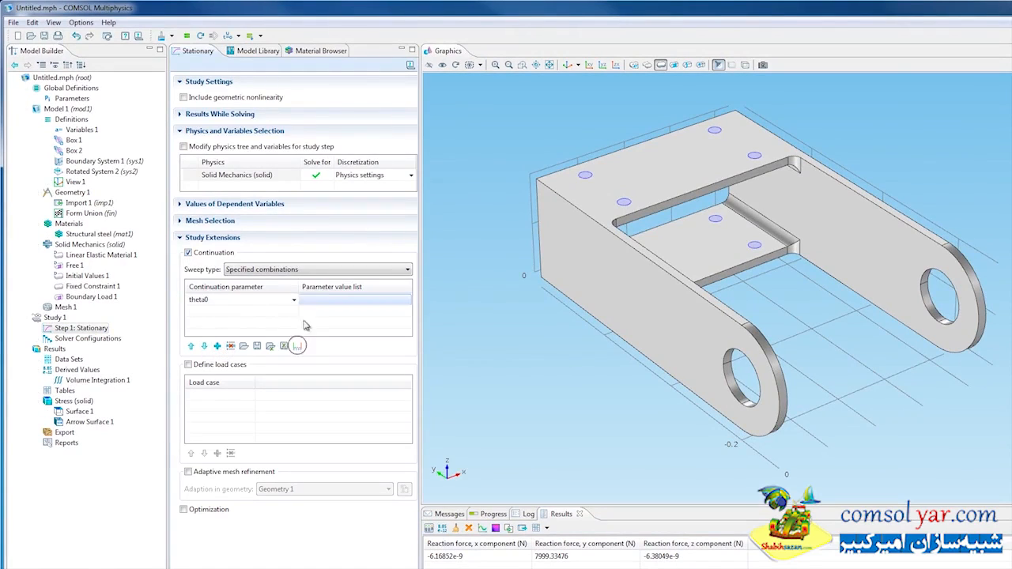
# - Give theta0 a value range from 0 to 180[deg] in steps of 45[deg] and recompute Study 1
pyautogui.click(286, 346)
pyautogui.click(623, 295)
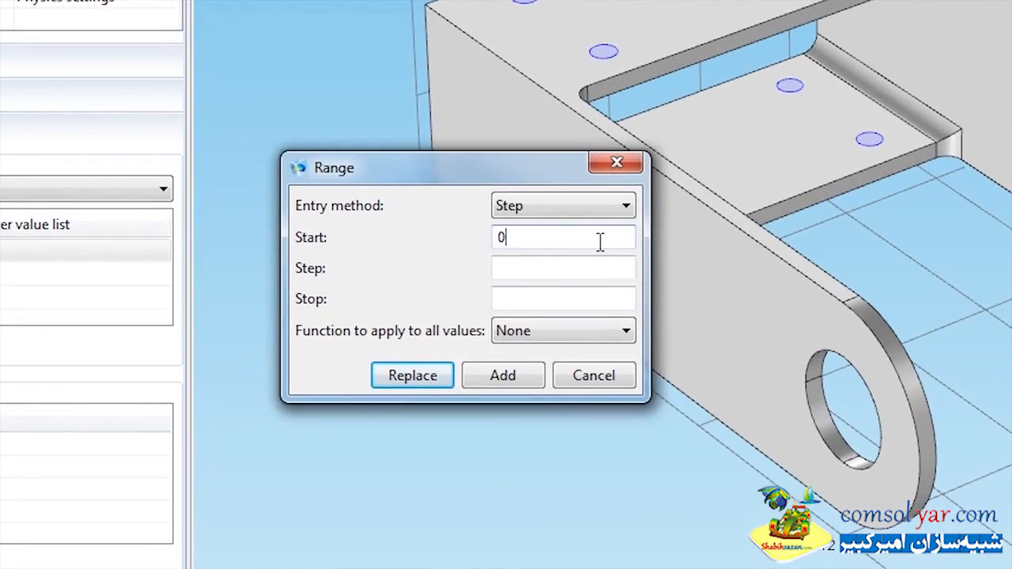
pyautogui.press('Tab')
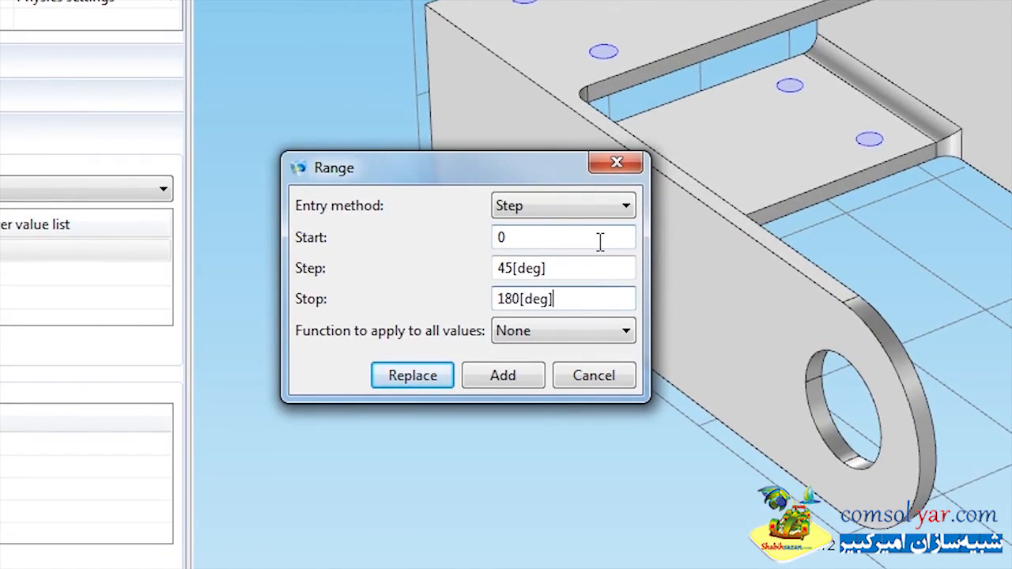
pyautogui.click(423, 377)
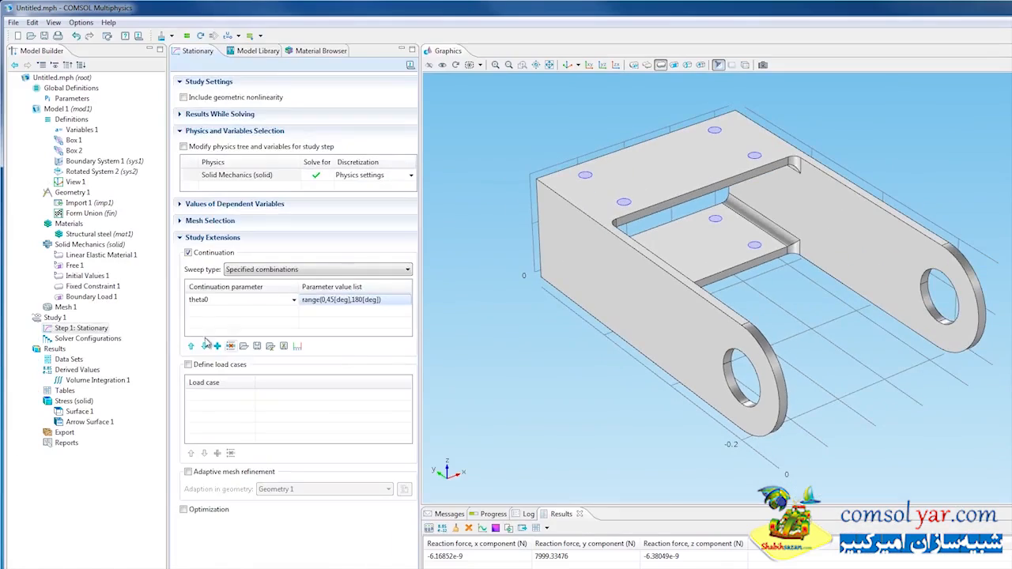
pyautogui.rightClick(55, 317)
pyautogui.click(88, 326)
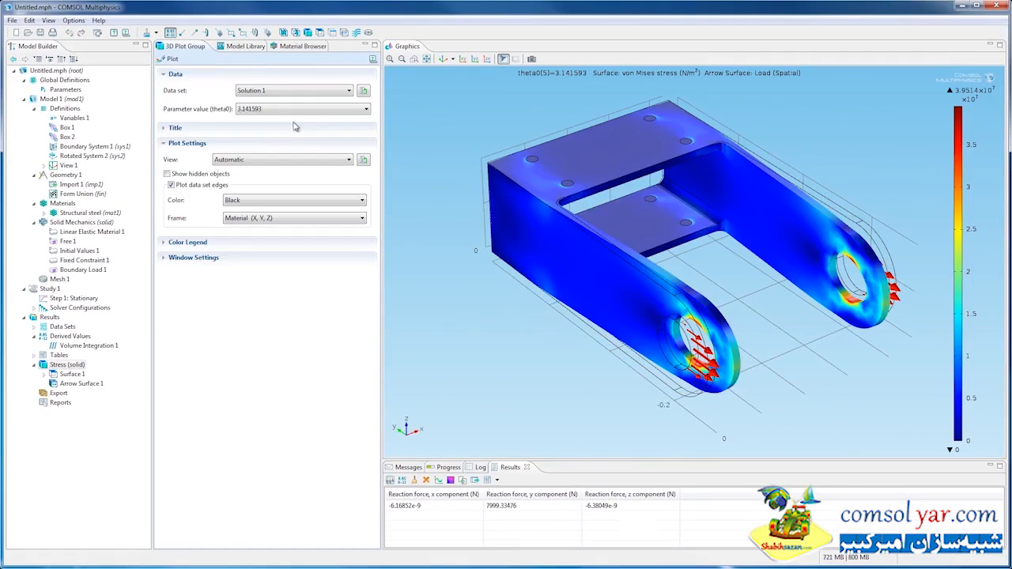
# - Plot the Stress (solid) group for theta0 = 0 and for theta0 = 1.570796
pyautogui.click(301, 111)
pyautogui.click(299, 119)
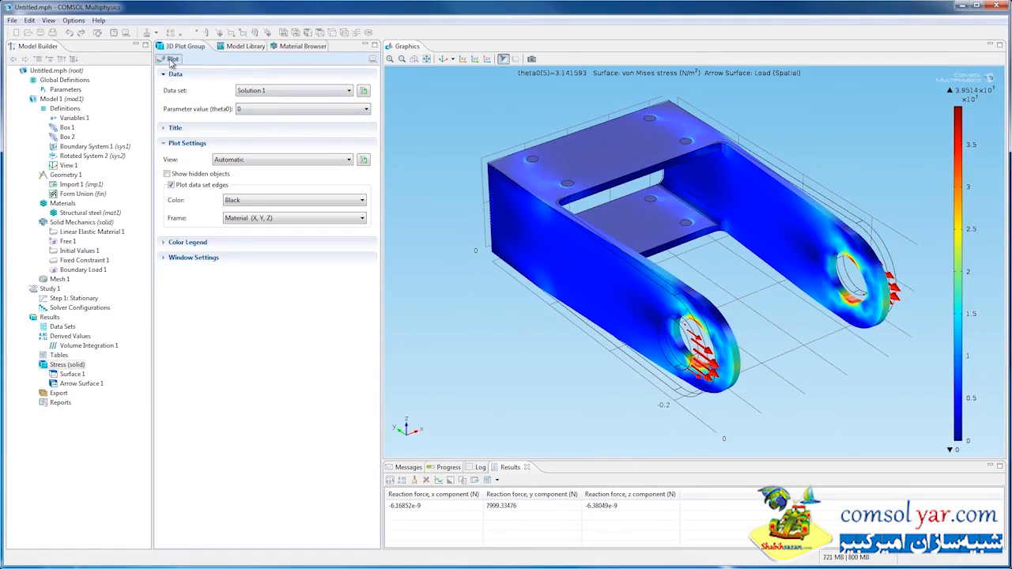
pyautogui.click(175, 61)
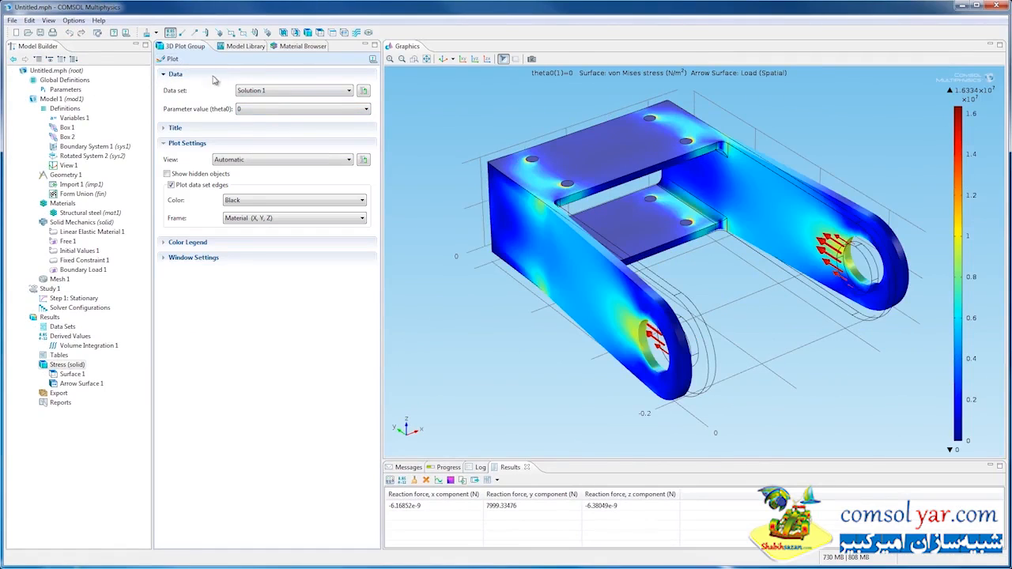
pyautogui.click(263, 110)
pyautogui.click(273, 129)
pyautogui.click(168, 59)
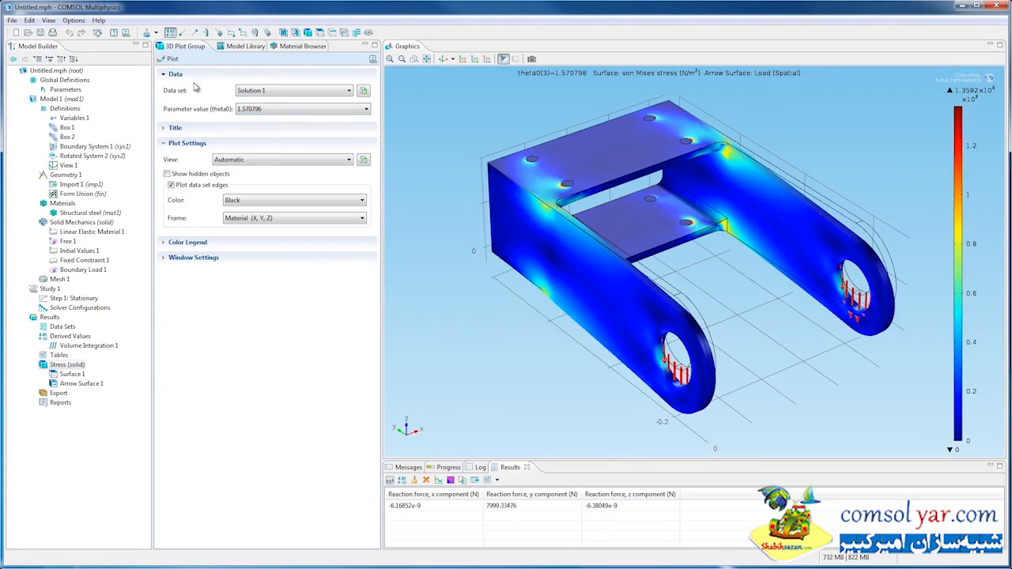
# - Add a second Volume Integration under Derived Values and apply it to the Box 1 selection
pyautogui.rightClick(83, 338)
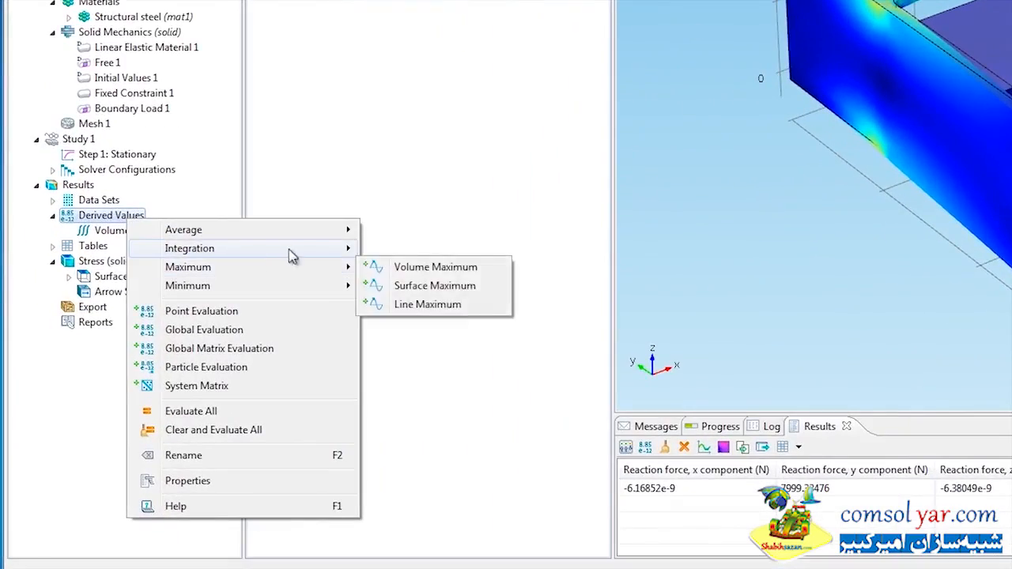
pyautogui.moveTo(291, 251)
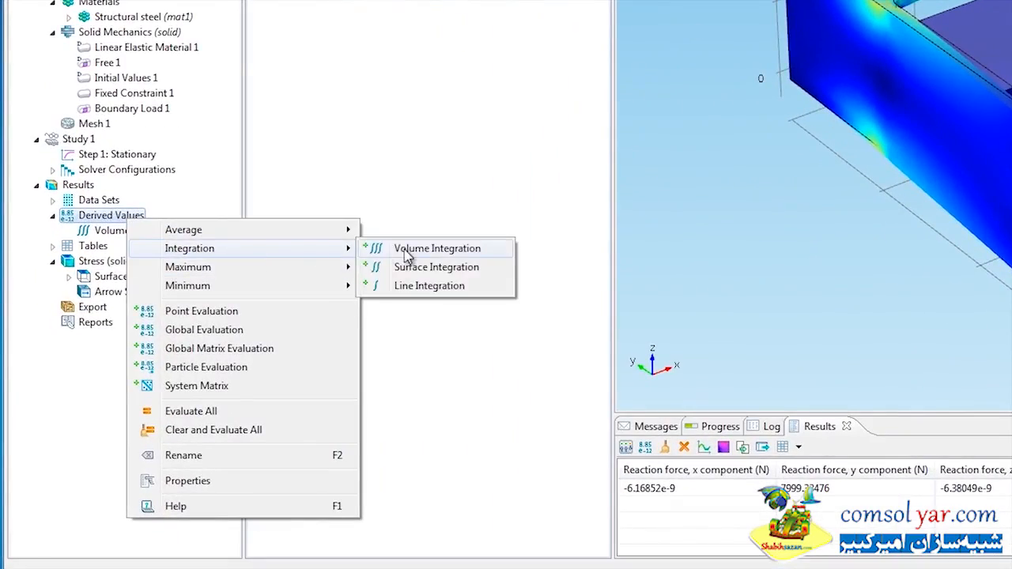
pyautogui.click(407, 253)
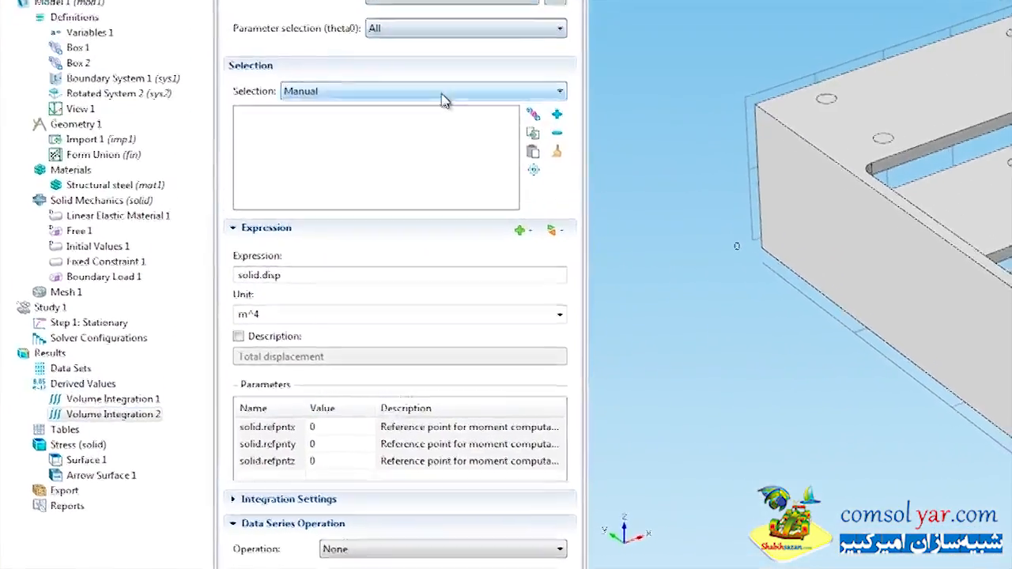
pyautogui.click(443, 165)
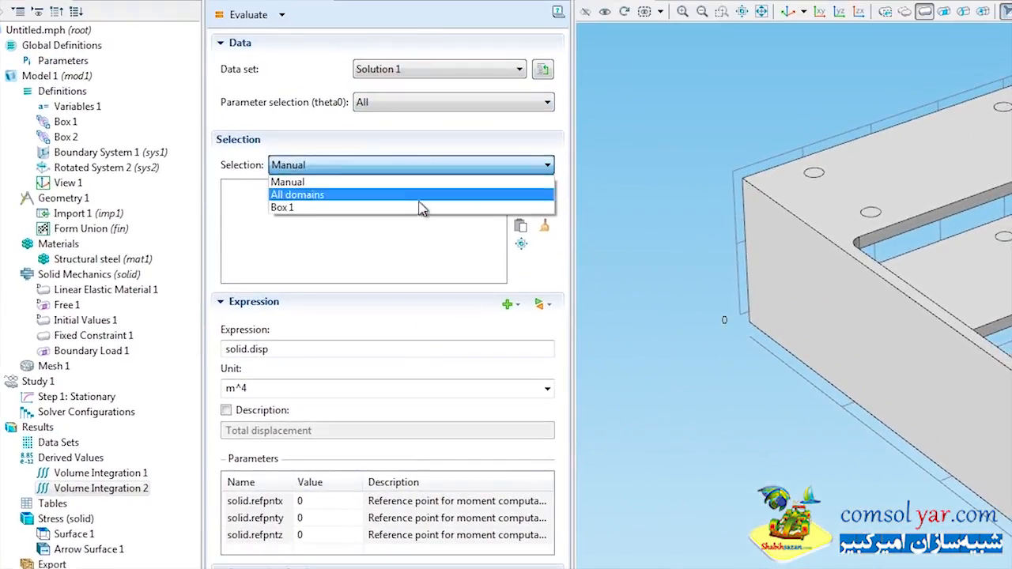
pyautogui.click(419, 209)
# - Set the second integration's expression to solid.RFx and evaluate it for all theta0 values
pyautogui.click(541, 305)
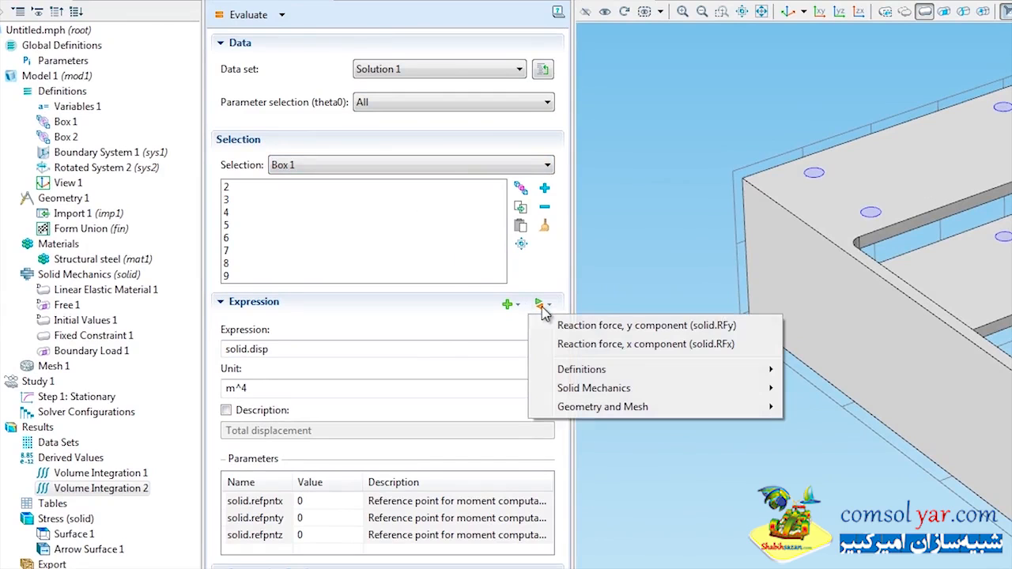
pyautogui.click(593, 346)
pyautogui.click(253, 14)
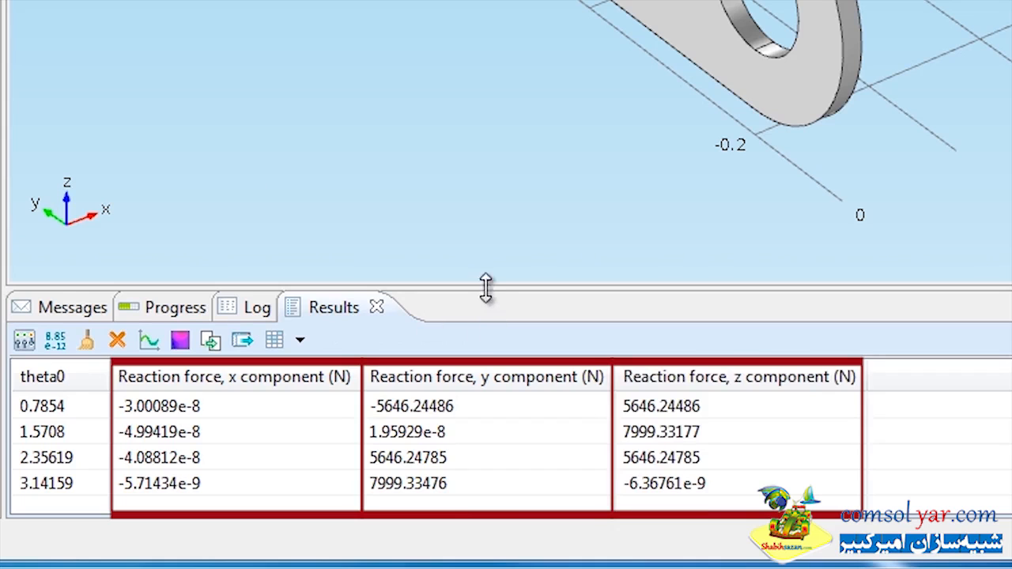
# - Enlarge the results table, plot its reaction force components against theta0 as a table graph, and show the legends
pyautogui.moveTo(484, 287); pyautogui.dragTo(485, 187)
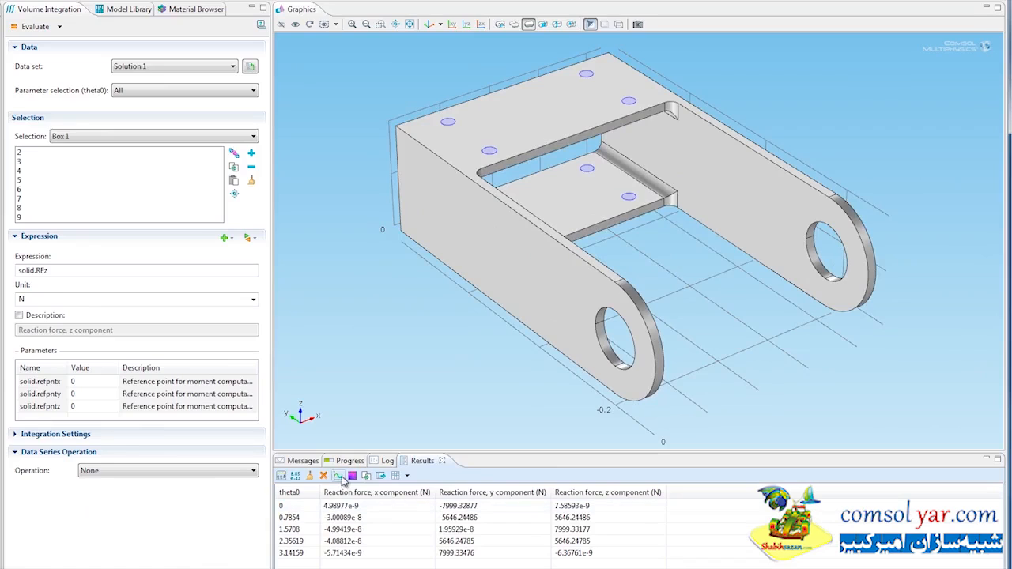
pyautogui.click(149, 246)
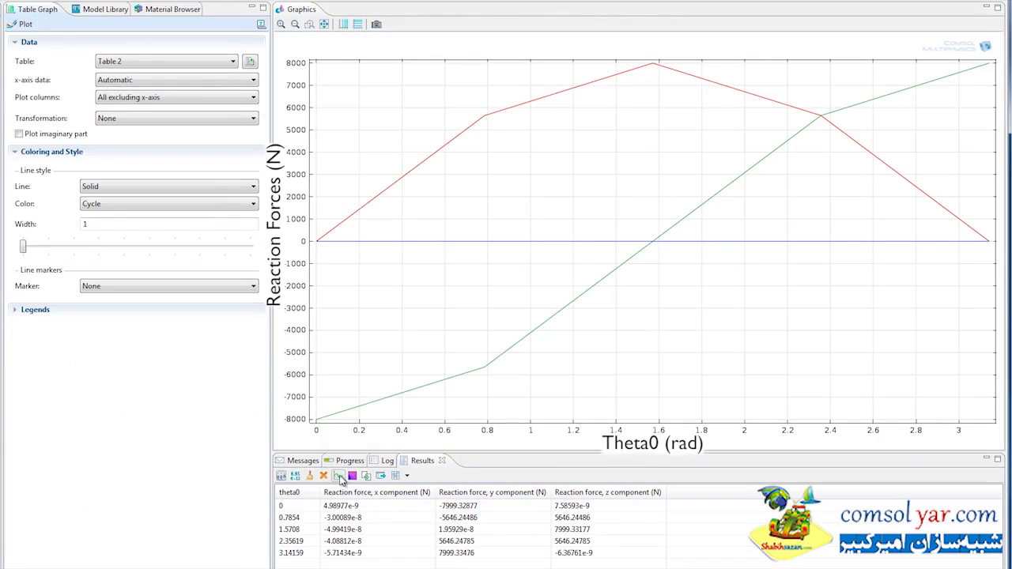
pyautogui.click(19, 309)
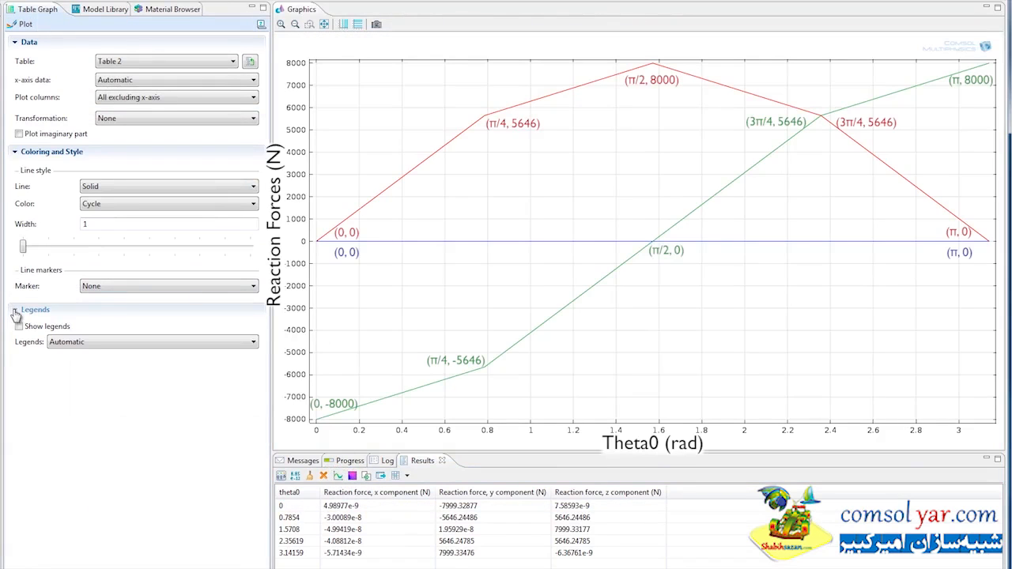
pyautogui.click(19, 326)
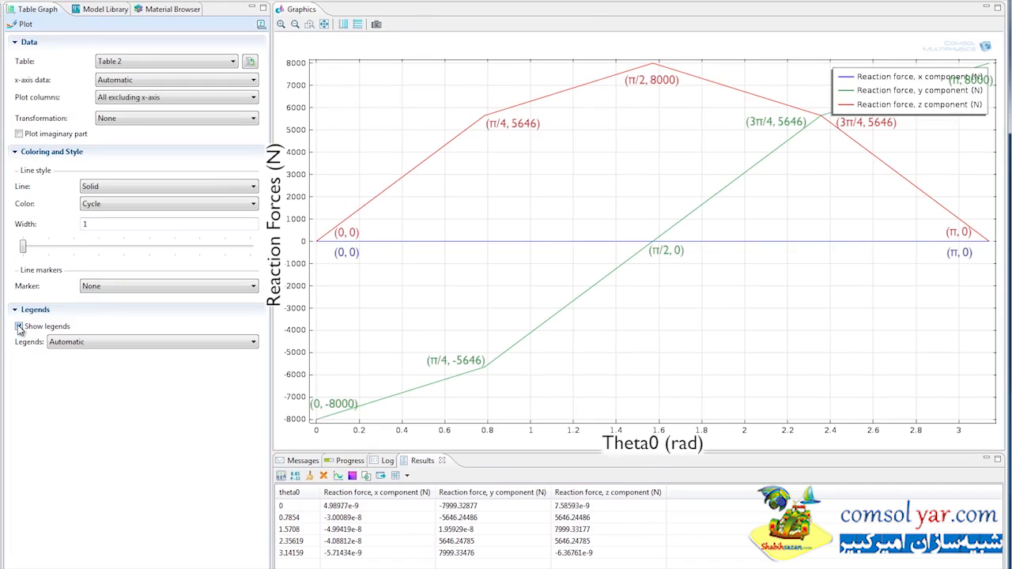